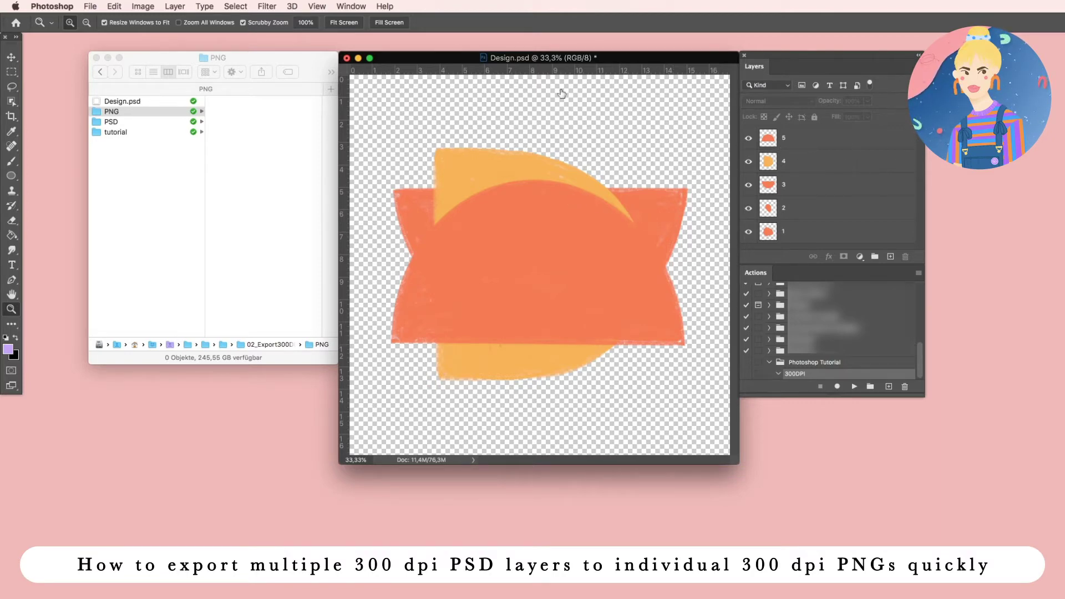
Confirm in Image Size that Design.psd is 2000 × 2000 px at 300 ppi, closing without changes
click(155, 5)
click(166, 96)
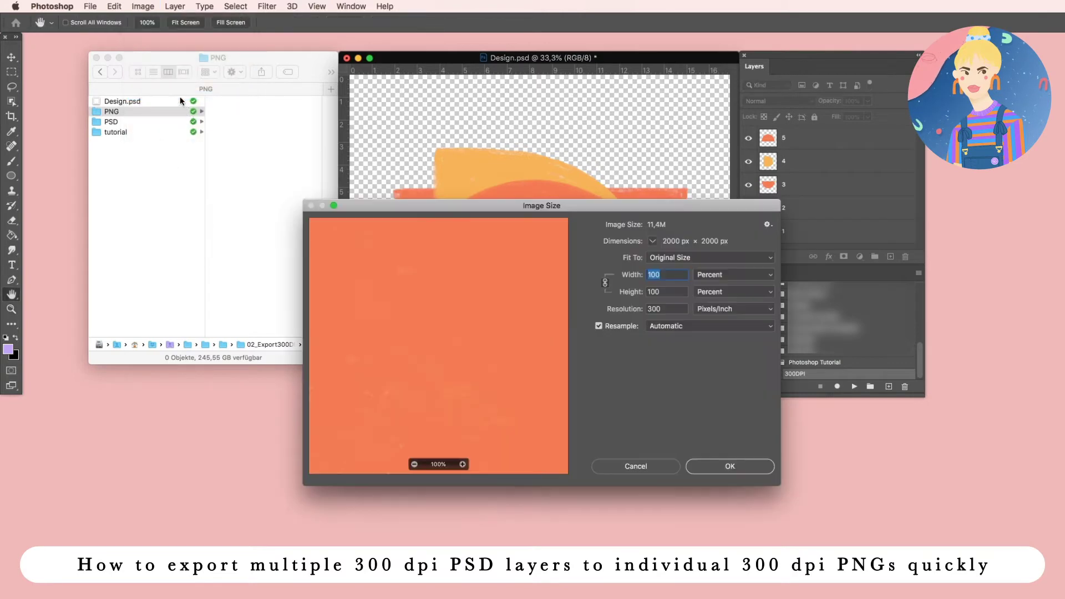
drag(574, 209, 513, 173)
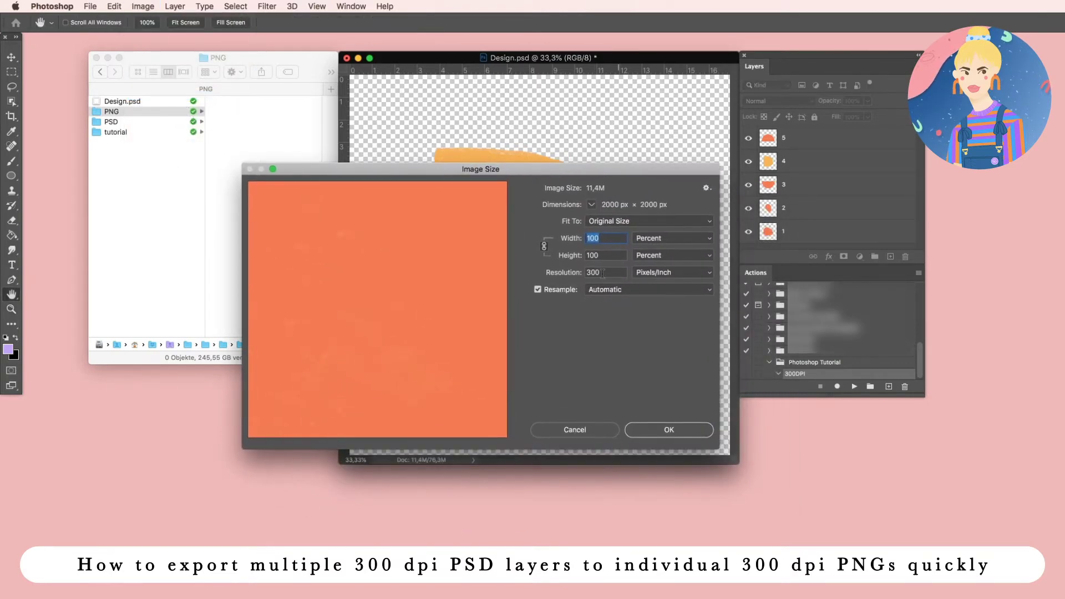
click(583, 432)
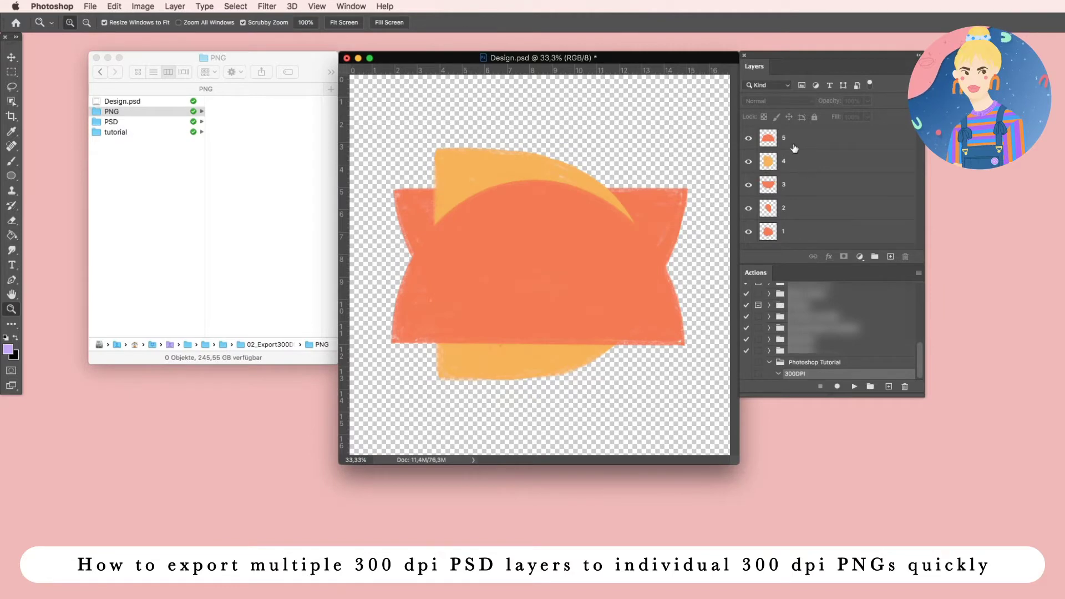
Show the empty PSD folder in Finder alongside Photoshop
click(127, 121)
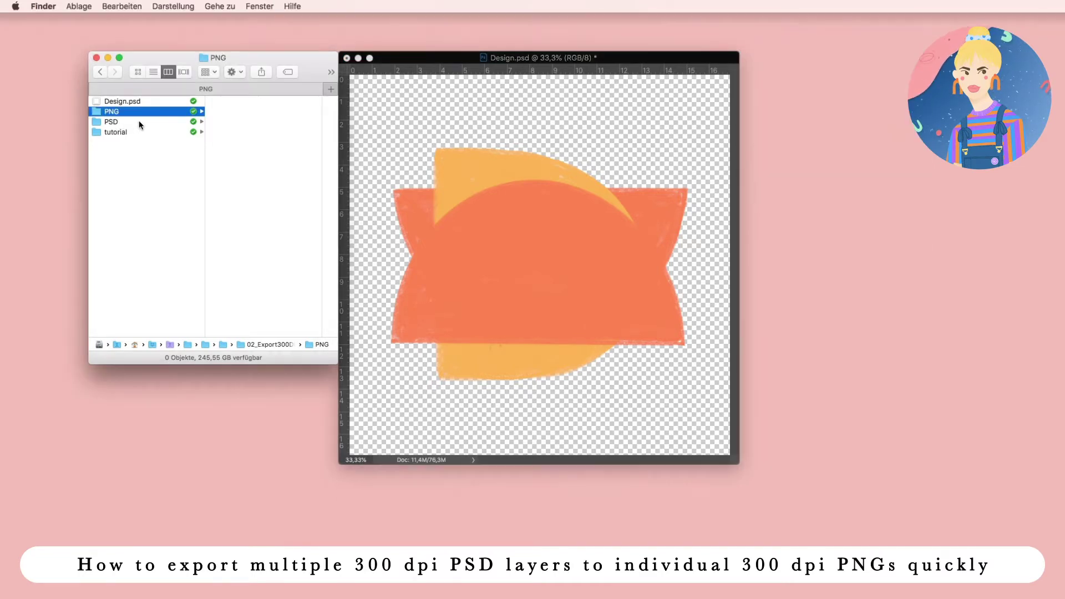
click(131, 112)
click(423, 56)
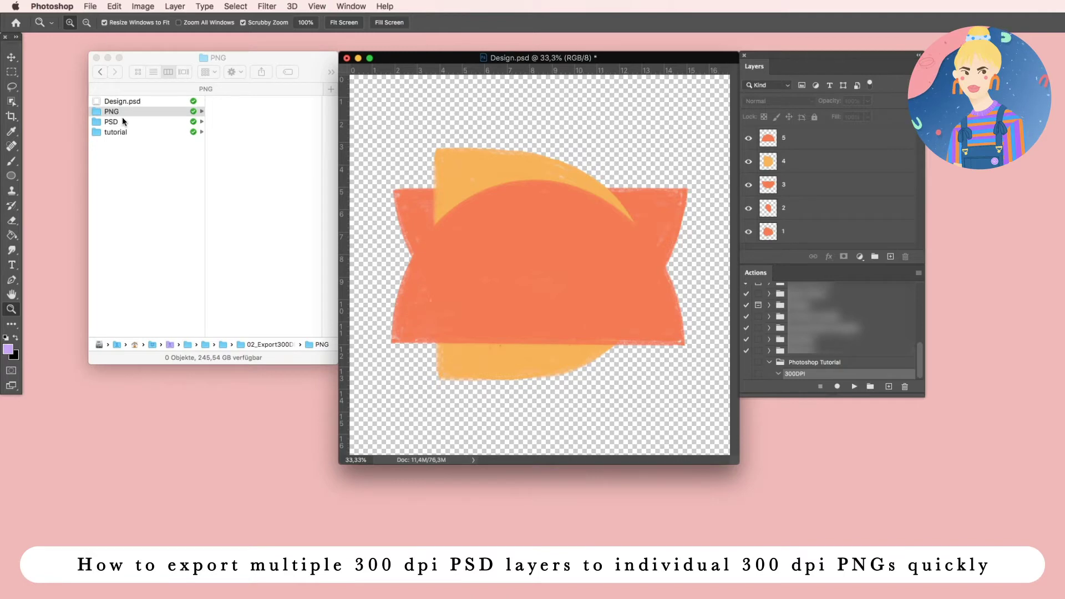
click(149, 115)
click(151, 121)
click(405, 65)
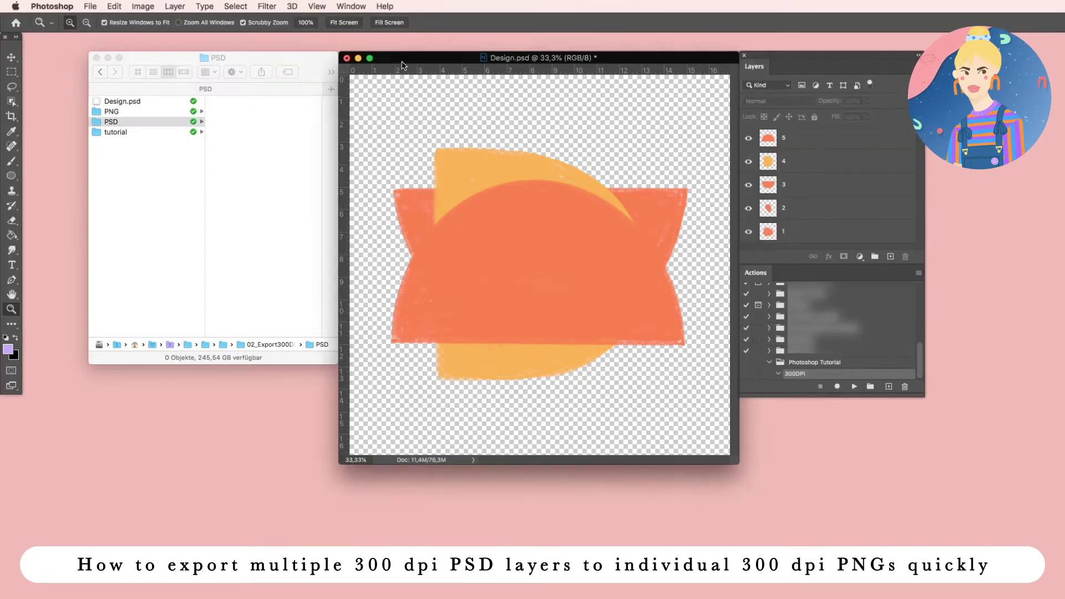
click(88, 5)
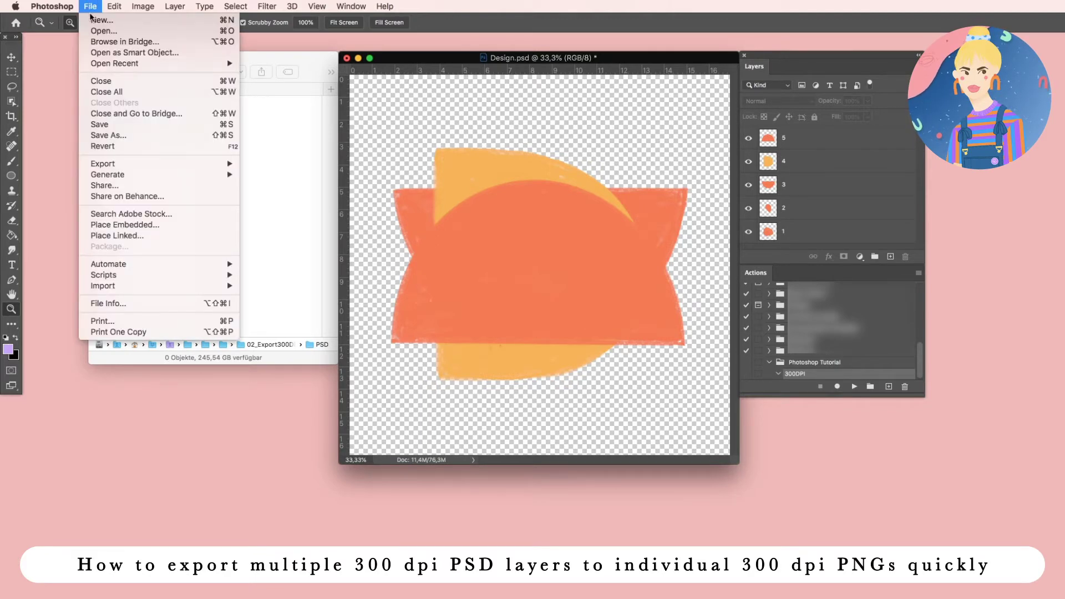
Run Export Layers To Files on Design.psd with the PSD folder as destination
mouse_move(165, 163)
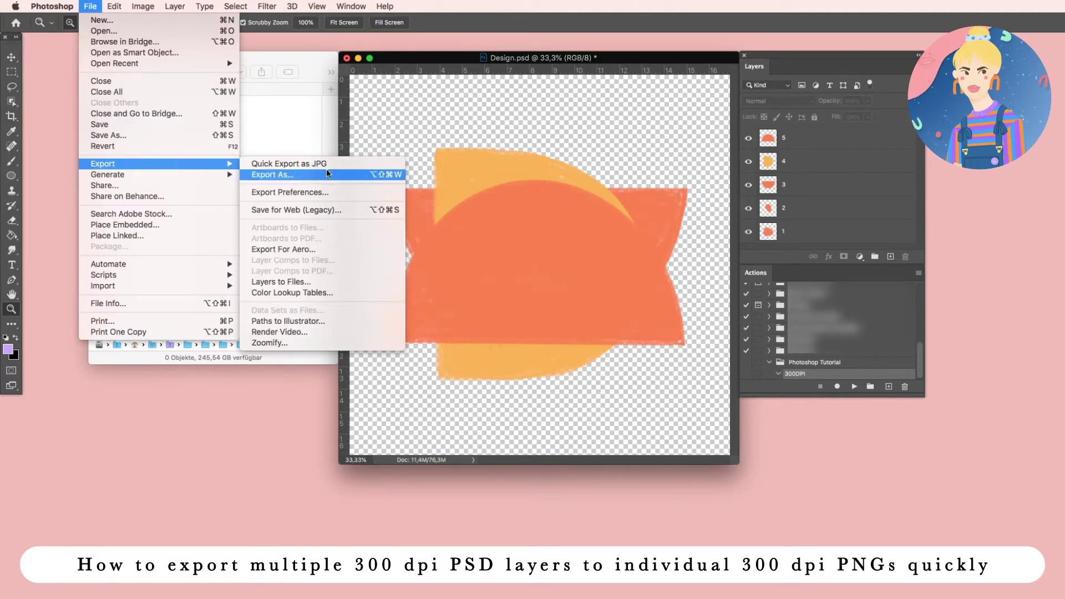
click(314, 282)
drag(667, 284, 385, 220)
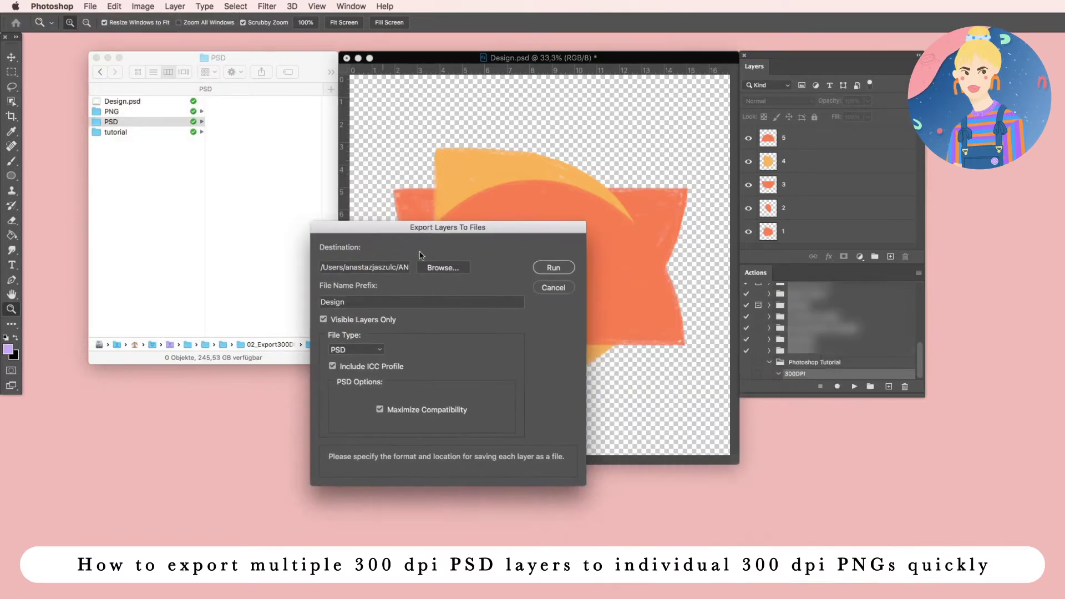
click(442, 267)
drag(112, 123, 594, 395)
click(746, 542)
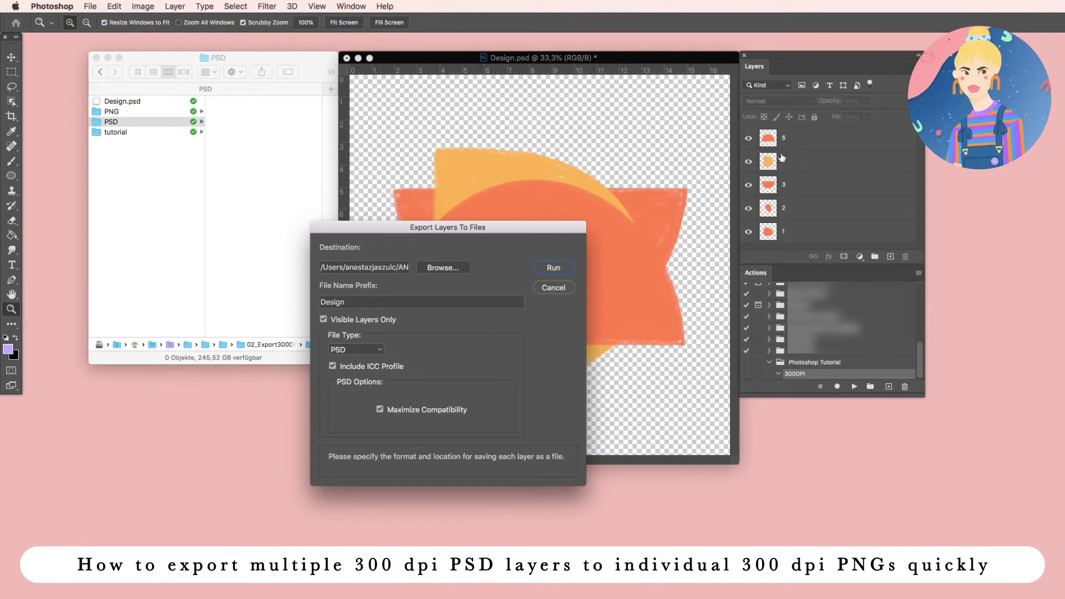
click(553, 268)
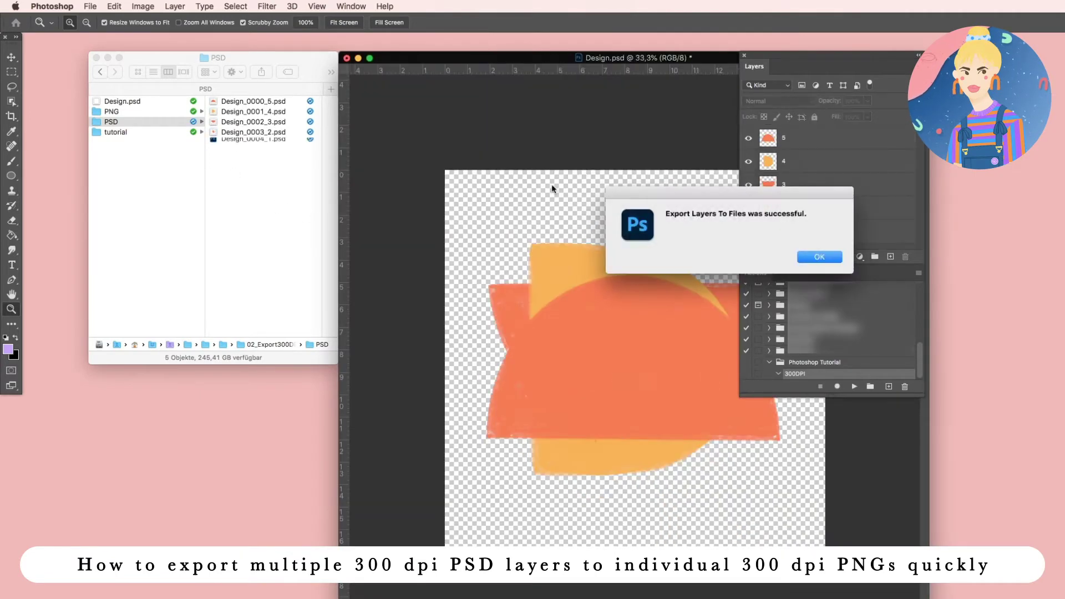
Open the exported Design_0000_5.psd and verify in Image Size that it is 300 ppi
click(821, 256)
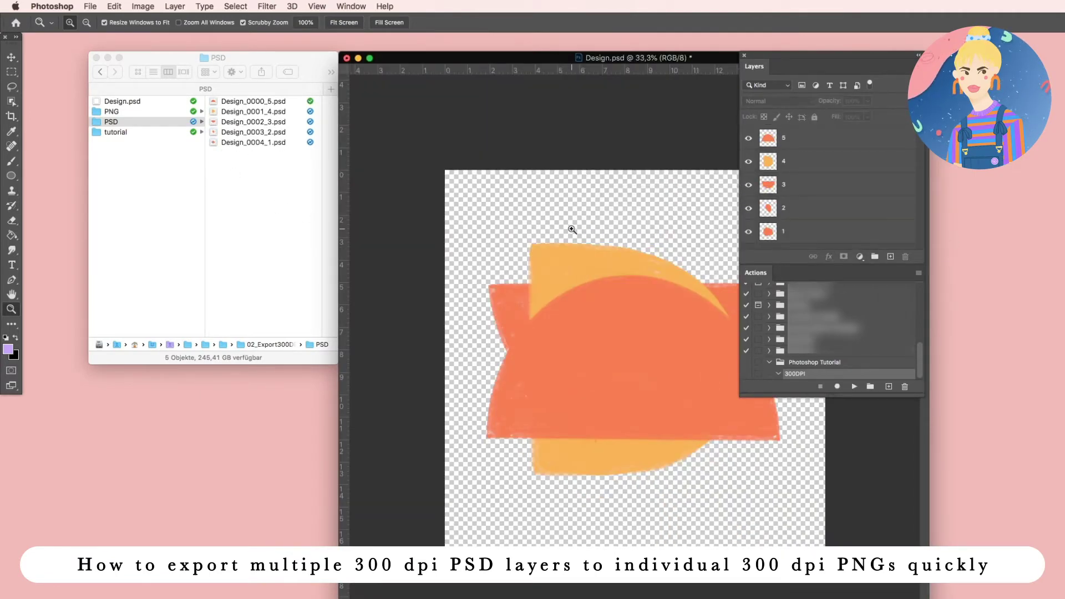
click(268, 100)
key(super+Tab)
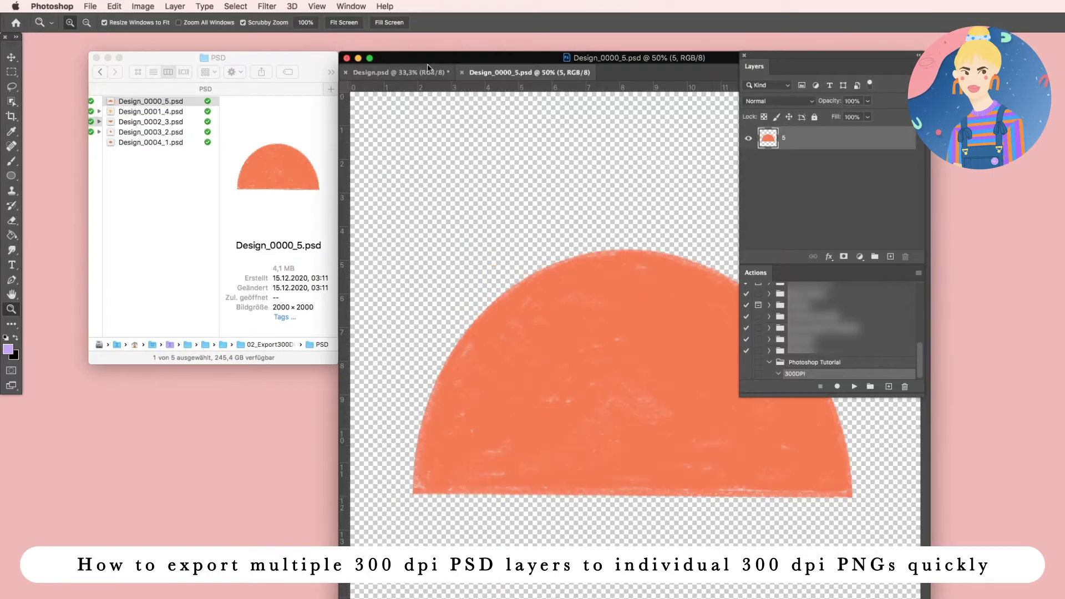
click(143, 6)
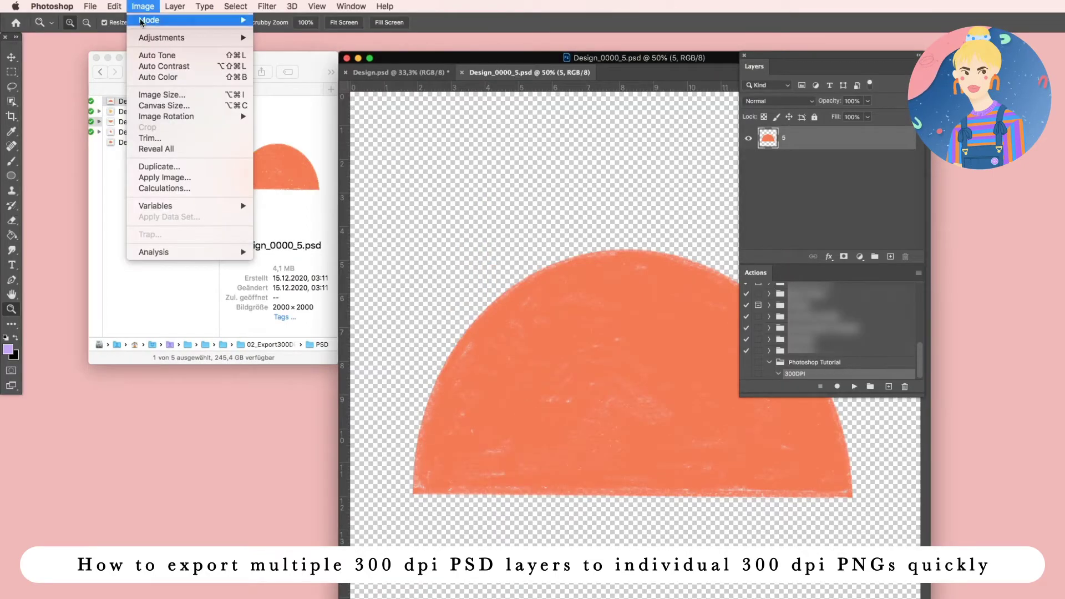
click(161, 94)
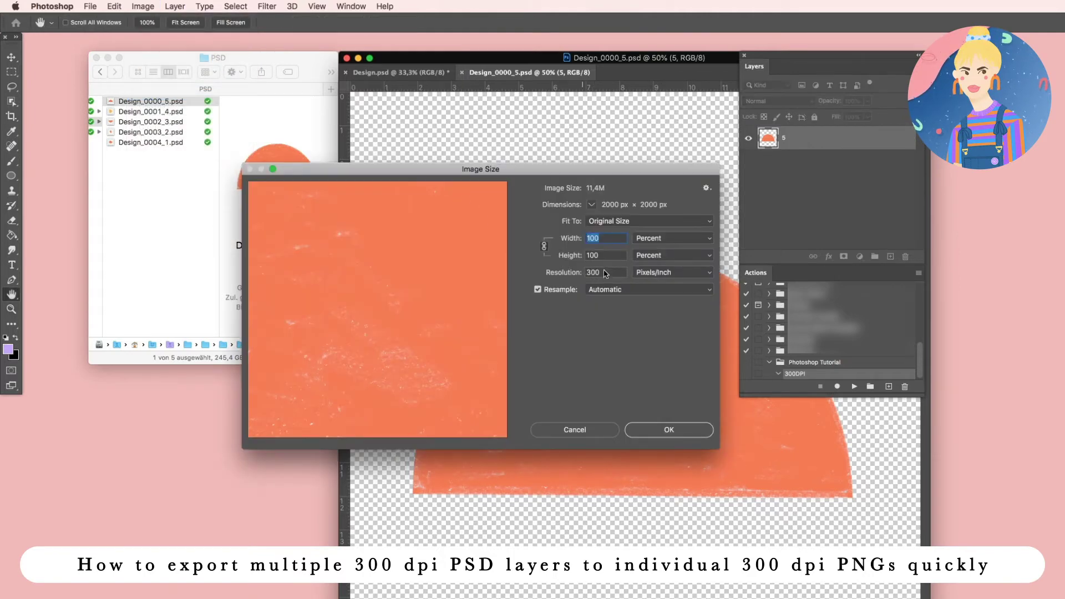
click(577, 431)
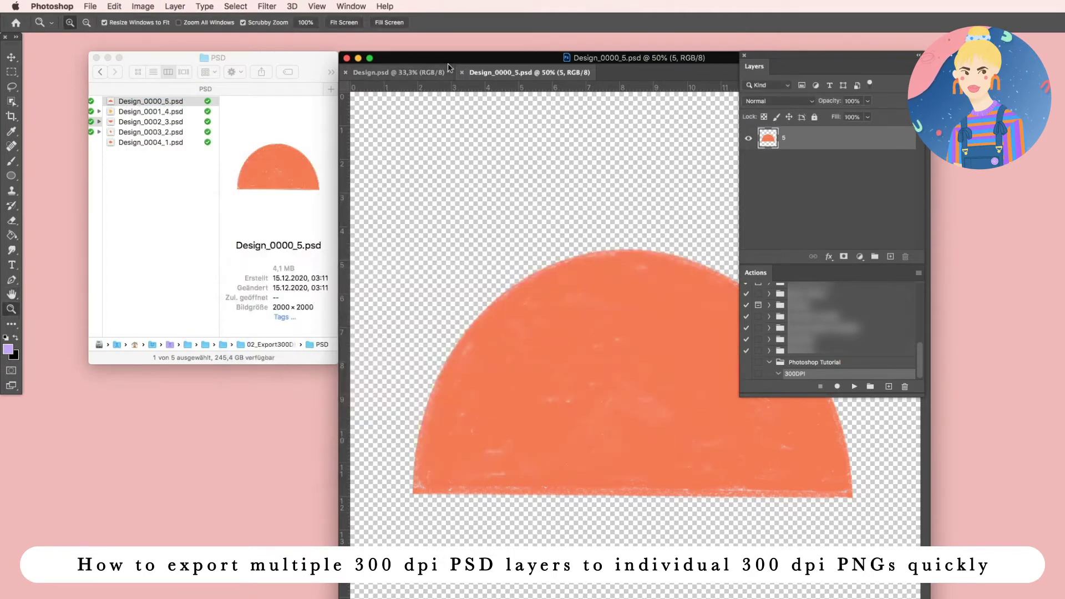
Close Design_0000_5.psd, save and close Design.psd, then reopen Design_0000_5.psd from Finder
click(463, 73)
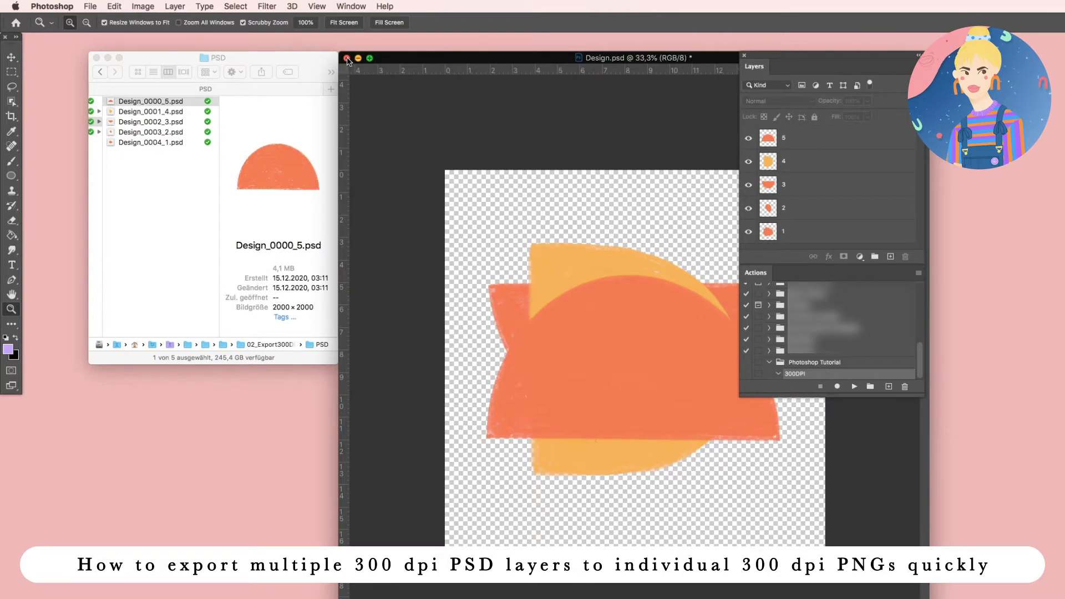
click(347, 58)
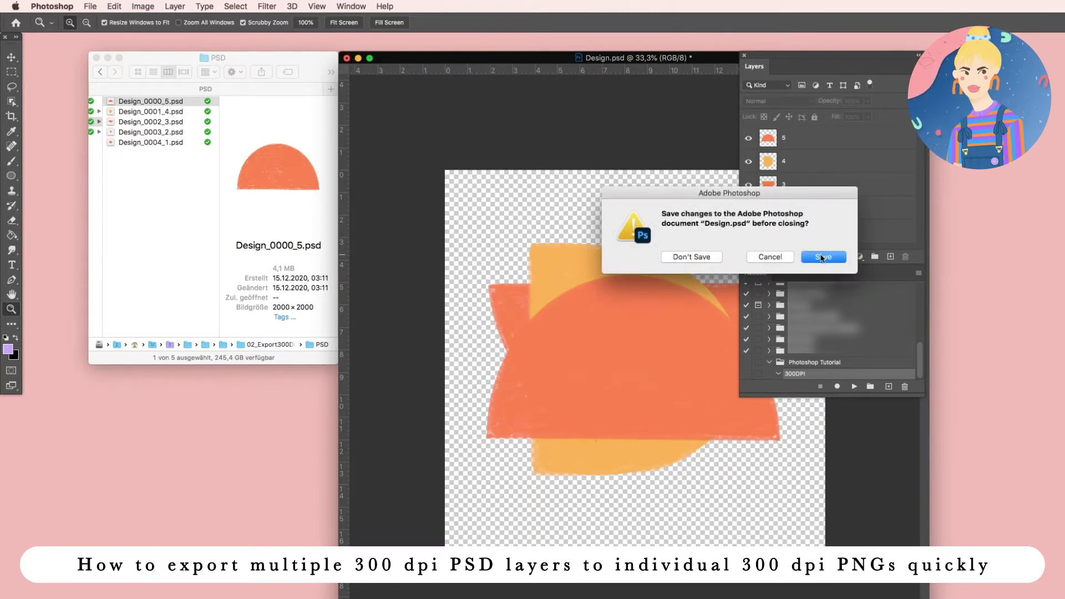
click(823, 256)
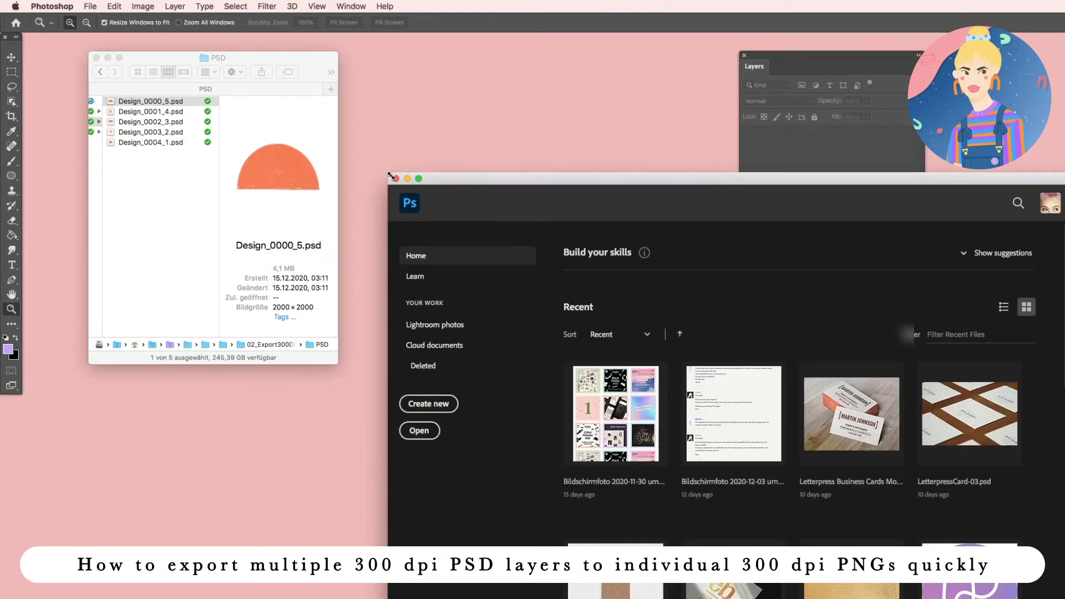
key(Escape)
click(335, 360)
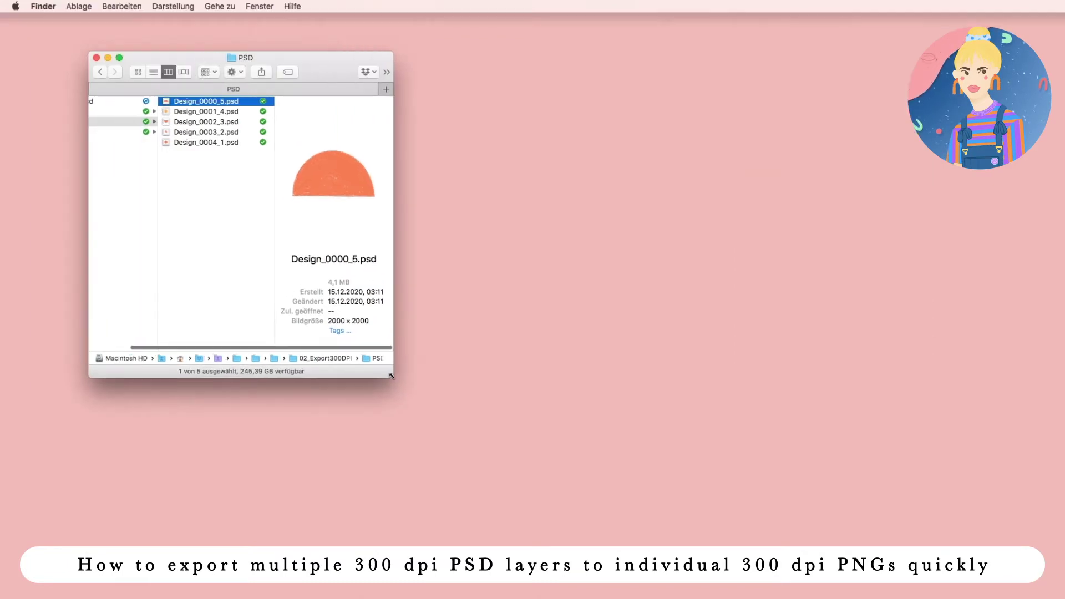
drag(335, 360, 395, 376)
scroll(228, 195, left, 2)
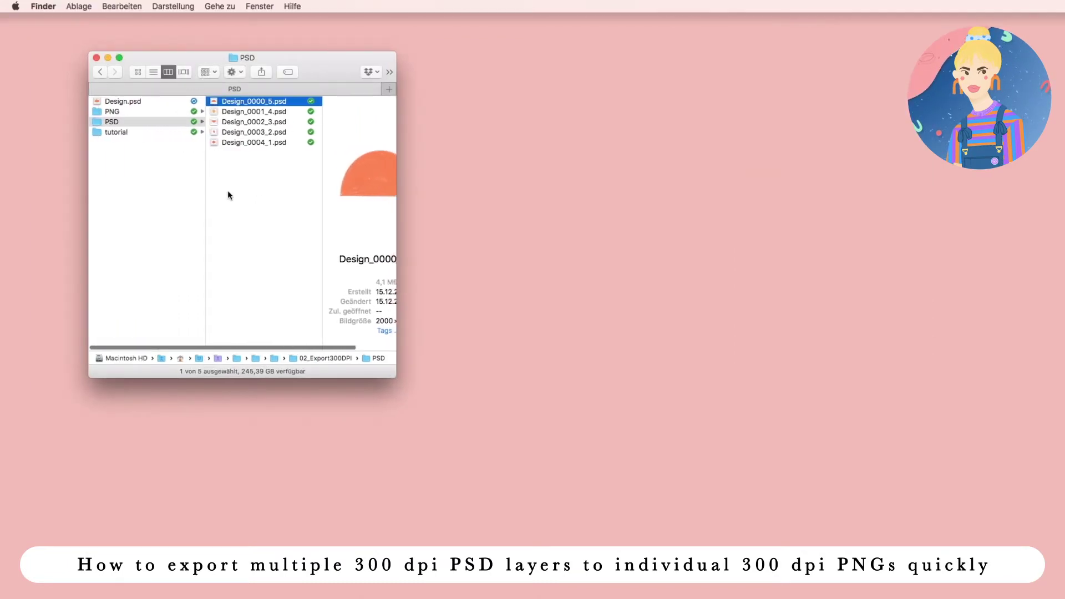
double_click(258, 102)
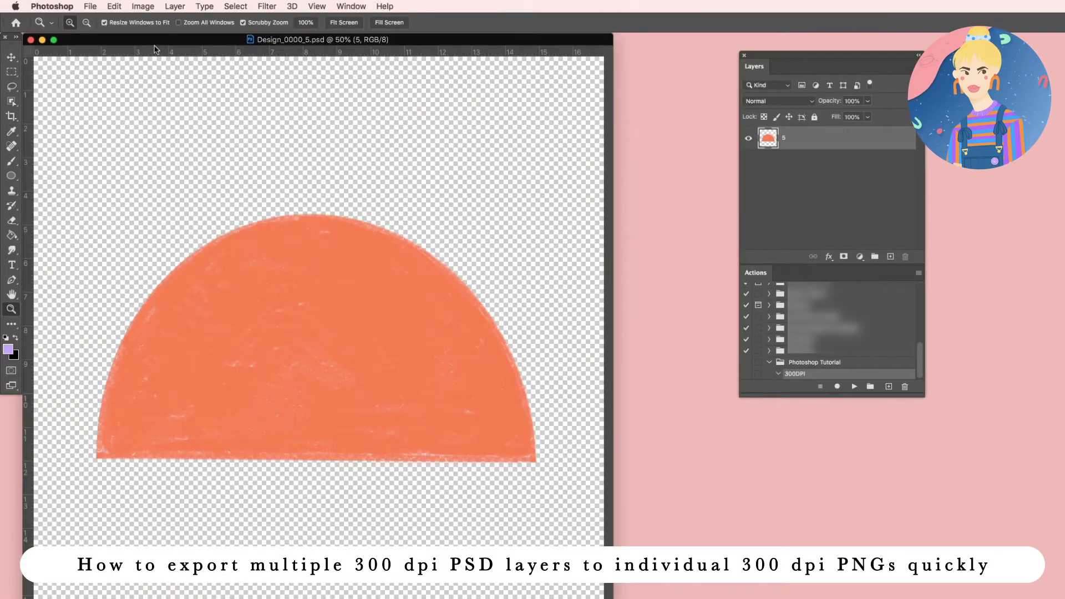
Begin recording the 300DPI action in the Photoshop Tutorial set with Design_0000_5.psd open
drag(155, 45, 408, 53)
alt+click(330, 166)
click(253, 80)
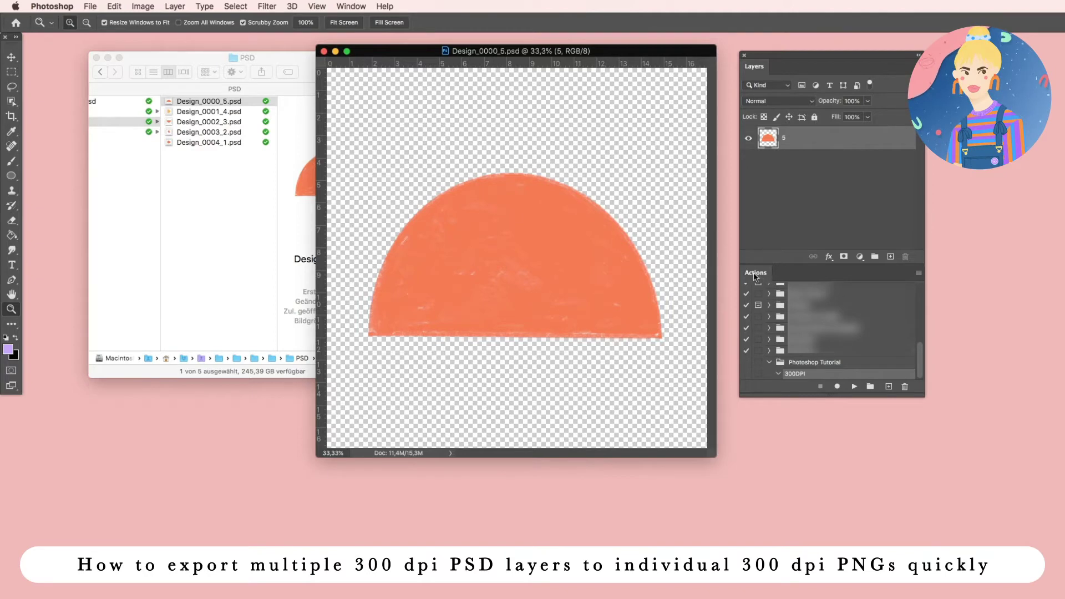
click(351, 6)
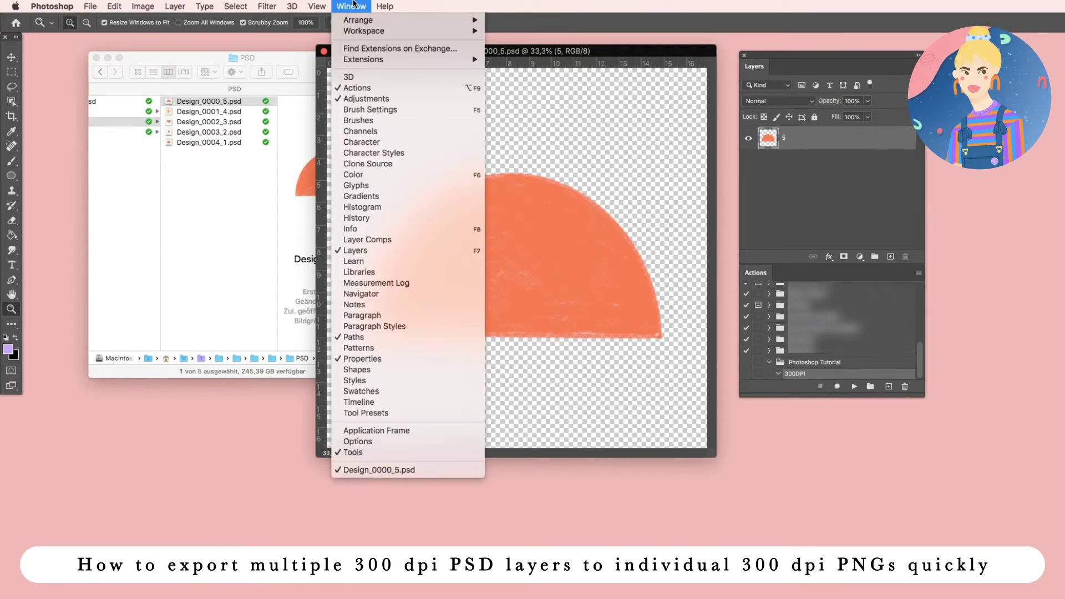
click(343, 6)
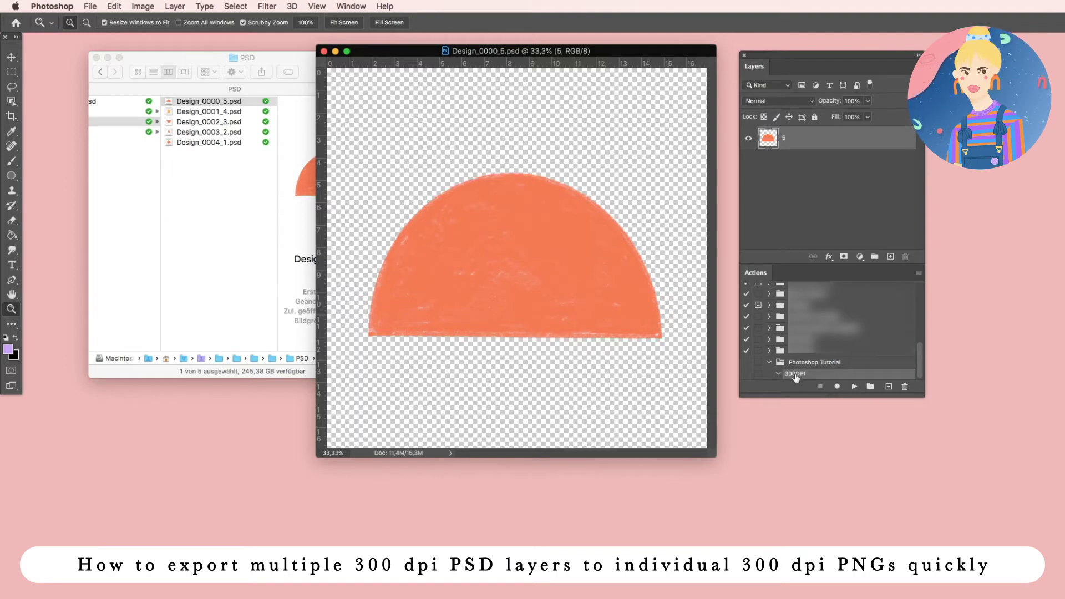
click(839, 386)
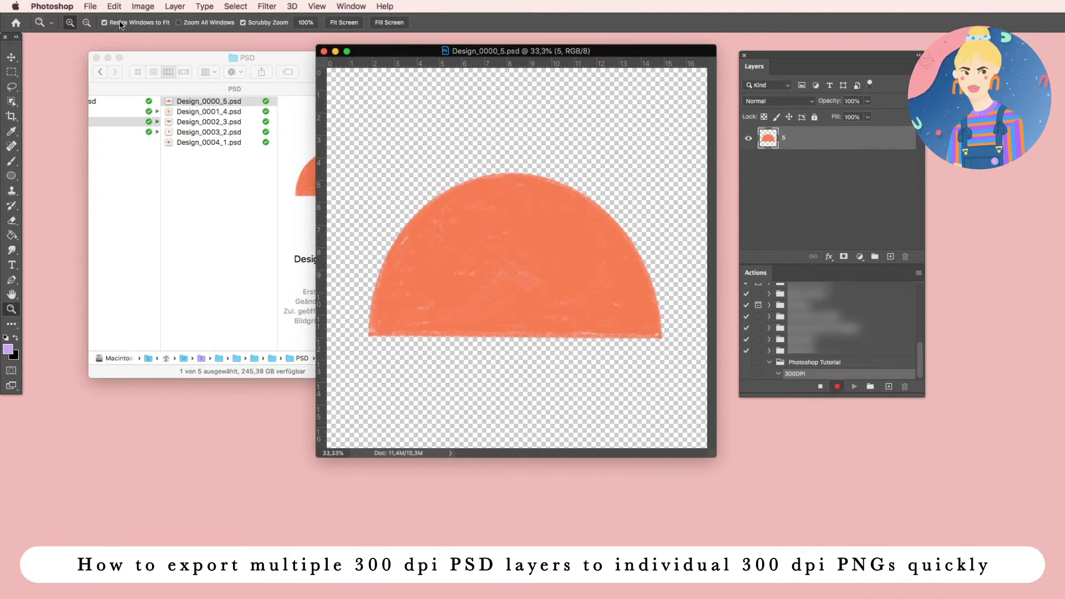
Trim transparent pixels from all four sides of Design_0000_5.psd with Image > Trim
click(91, 6)
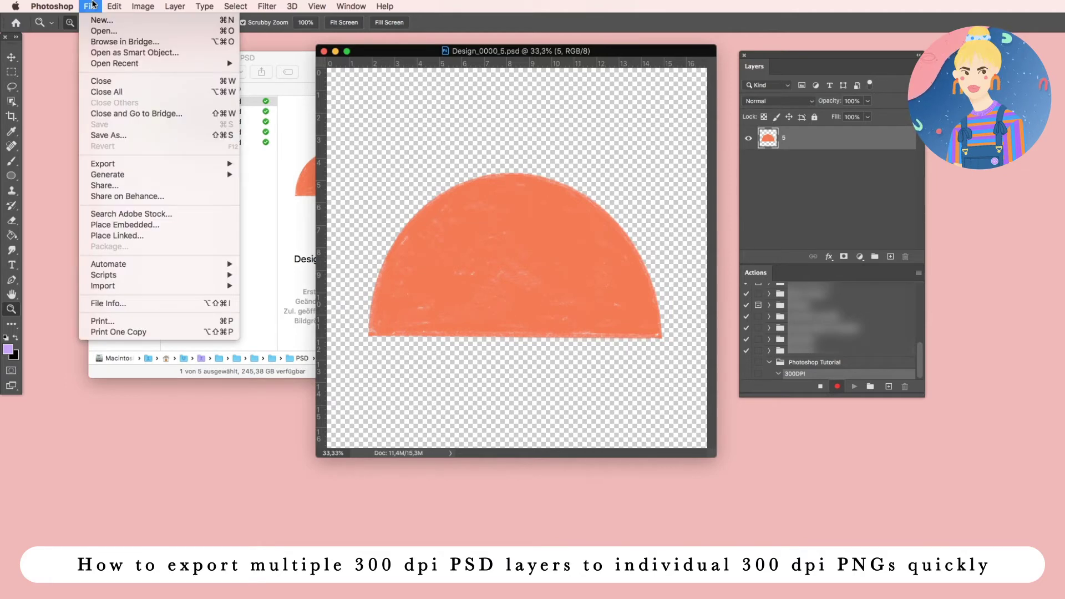
mouse_move(142, 6)
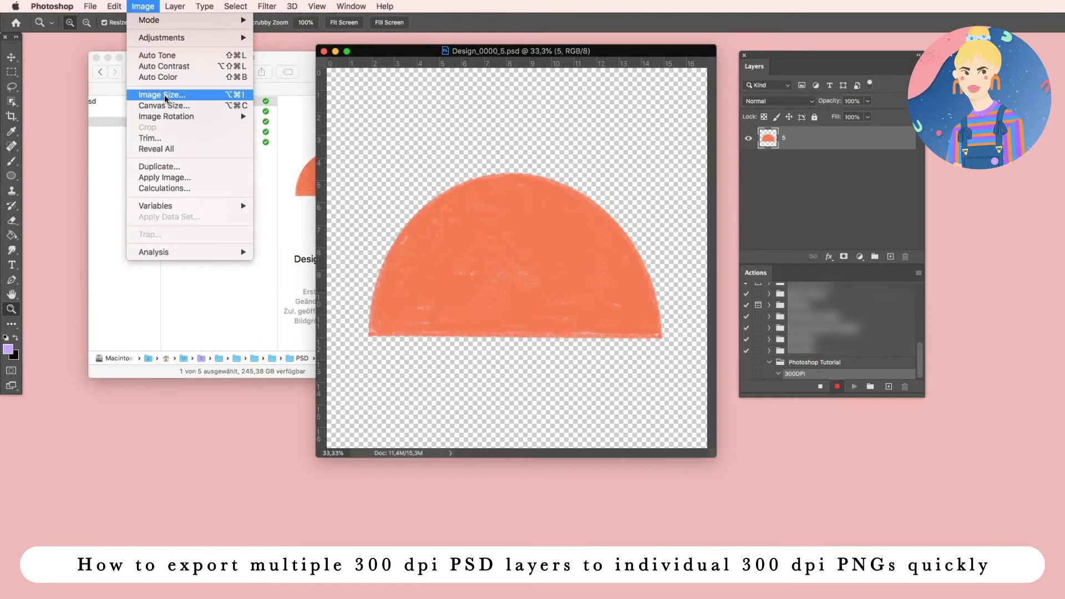
click(149, 138)
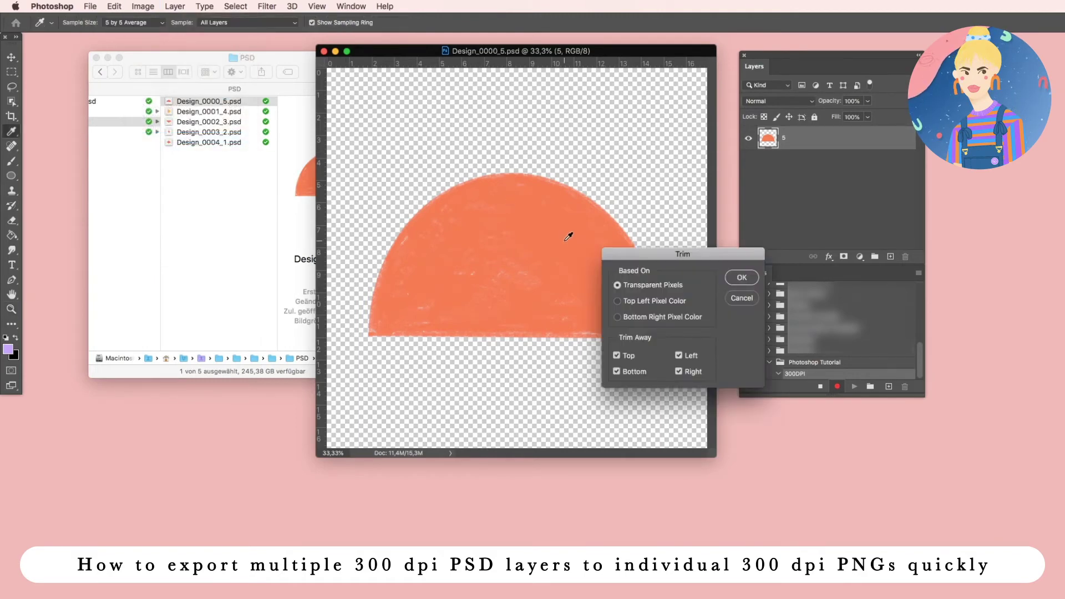
drag(661, 259, 480, 359)
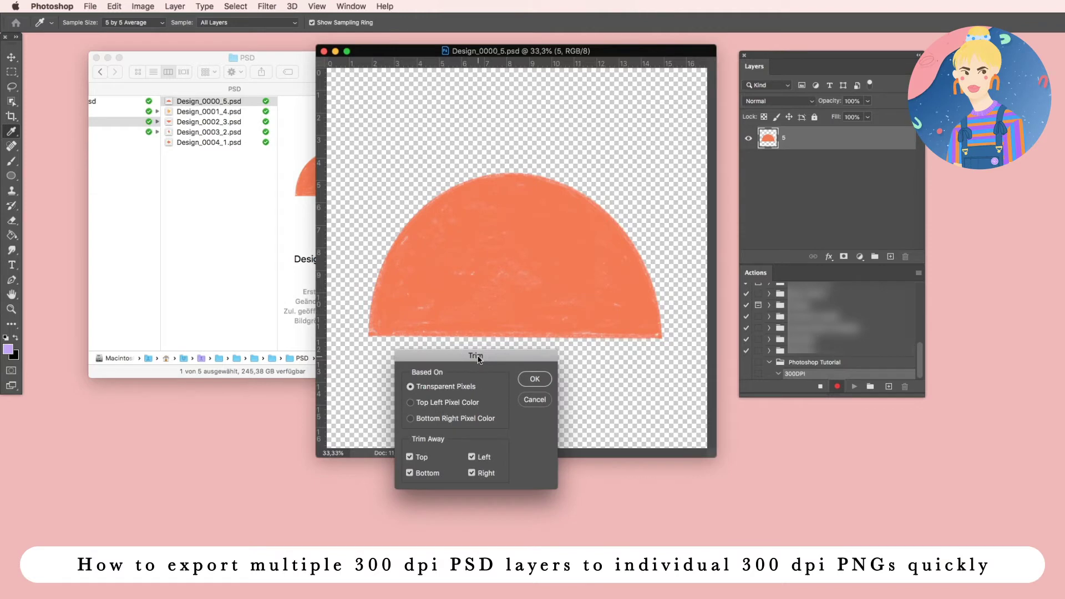
click(533, 378)
key(z)
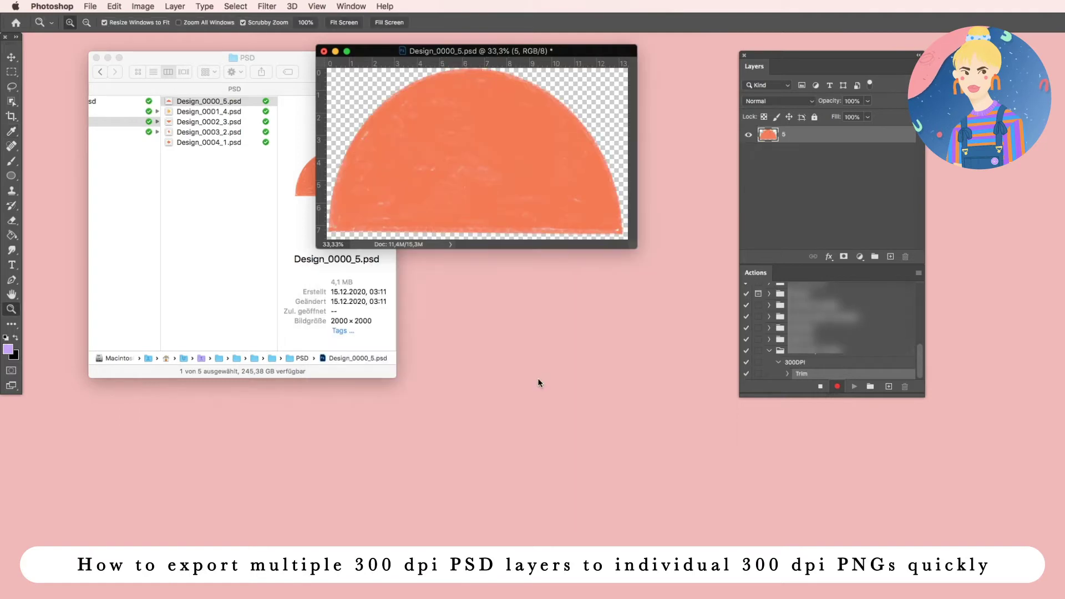
Save Design_0000_5.png as a PNG into 02_Export300DPI > PNG, accepting the PNG Options
click(93, 6)
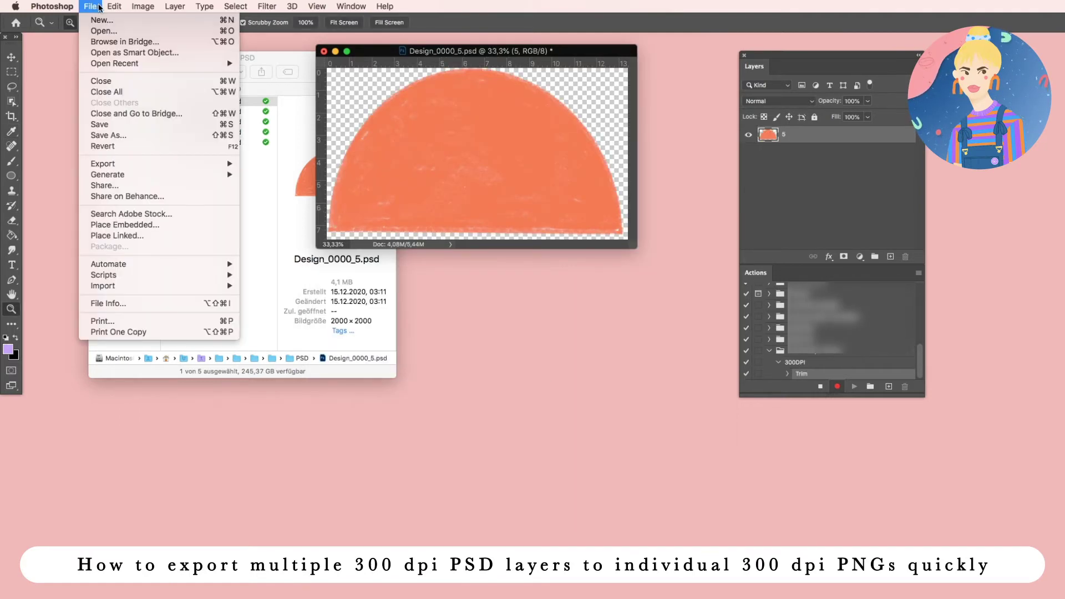
click(131, 136)
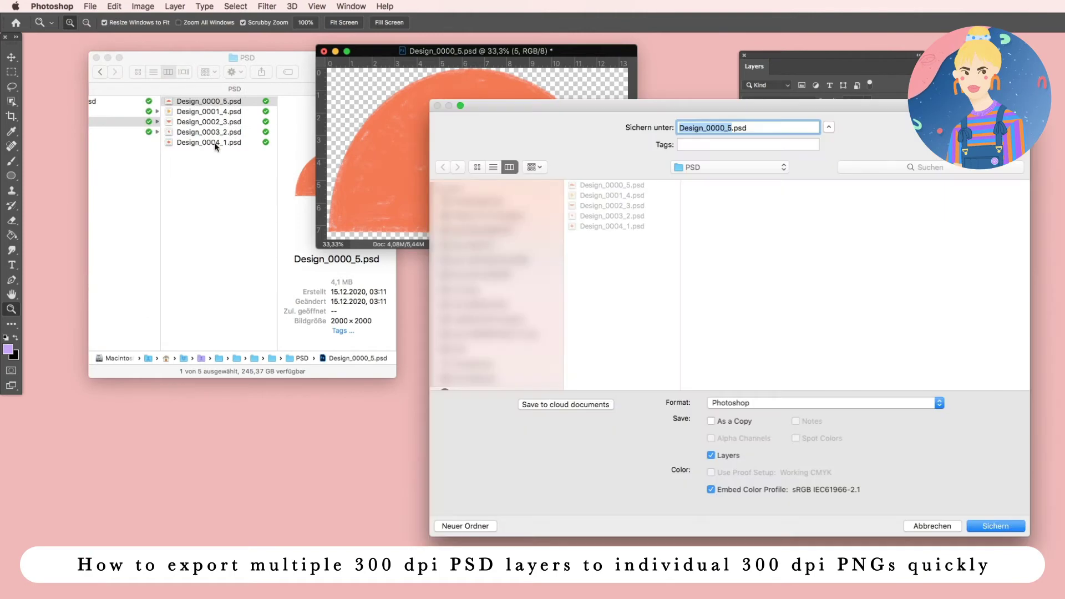
click(709, 166)
click(708, 180)
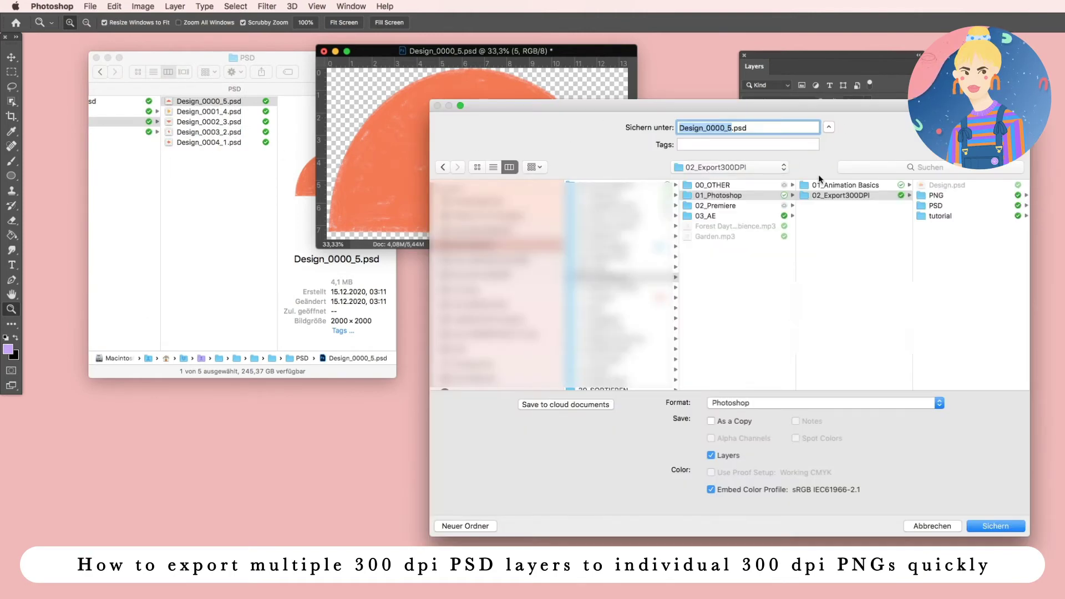
drag(850, 104, 522, 99)
click(625, 190)
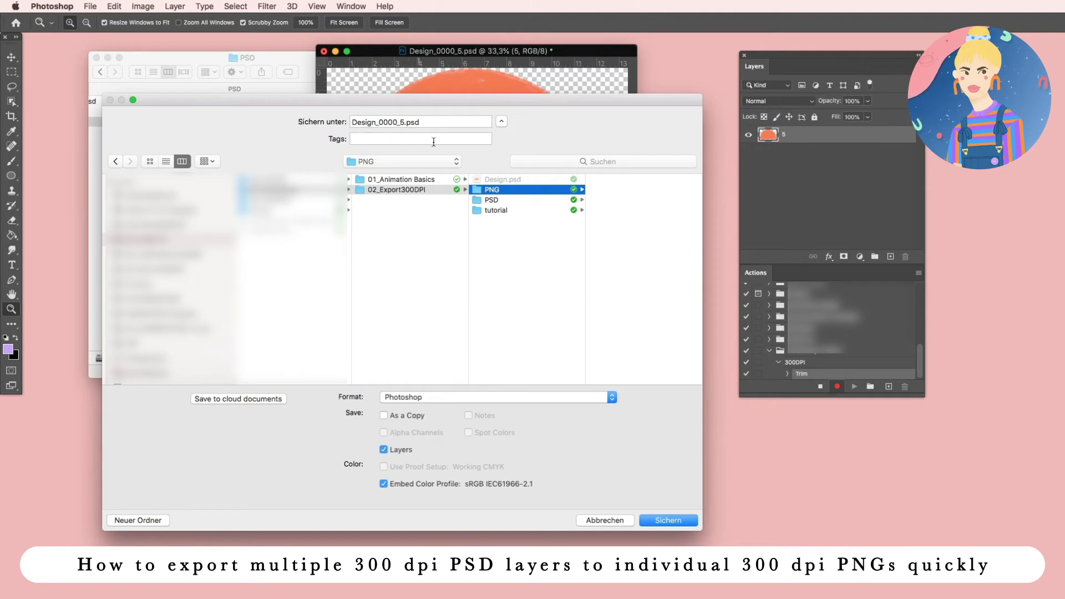
click(490, 398)
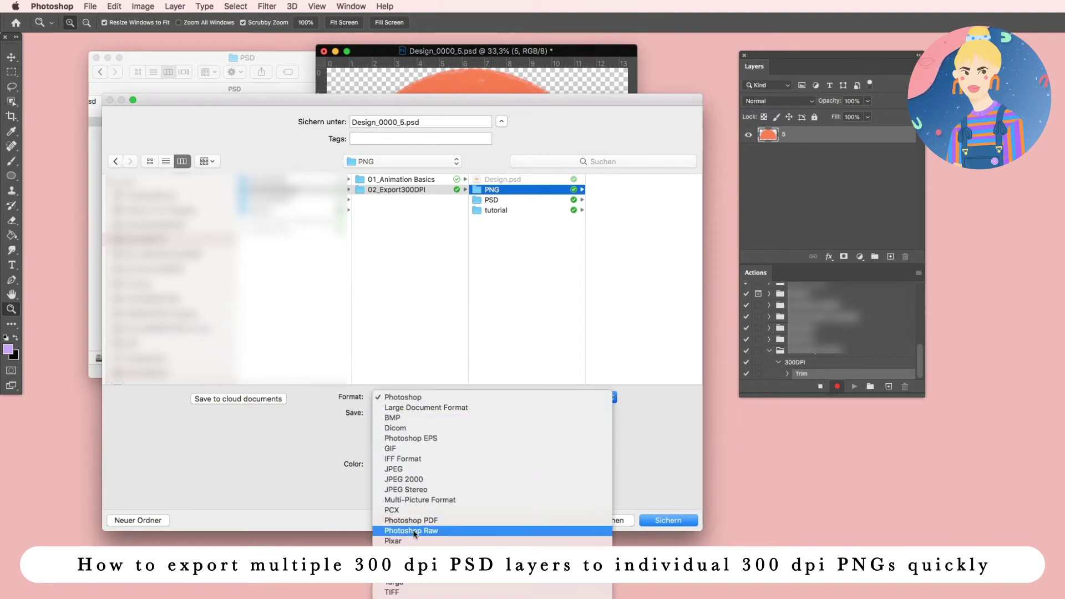
click(493, 587)
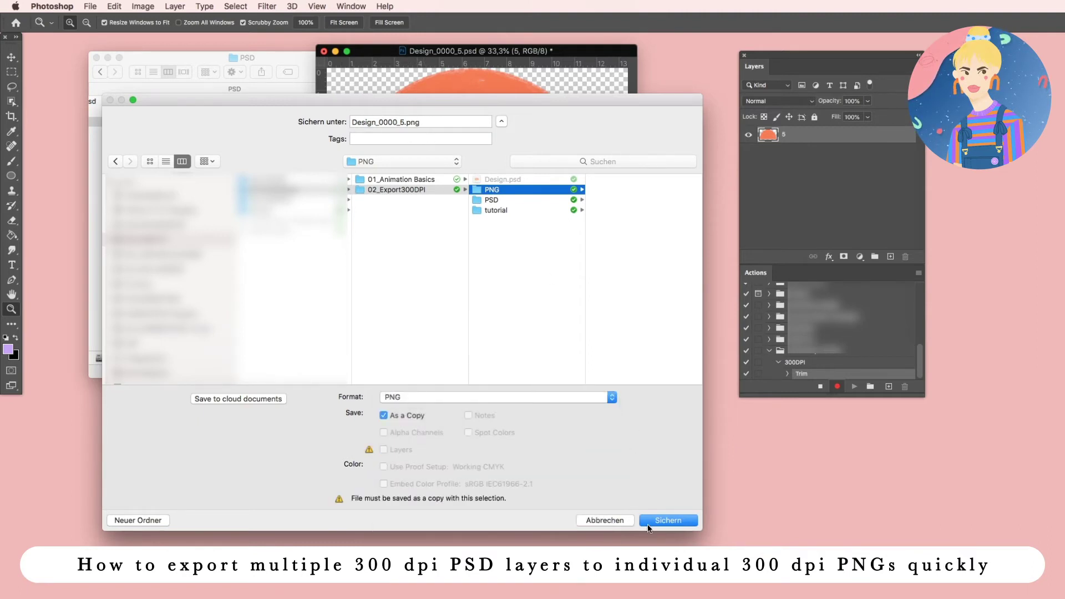
click(683, 519)
drag(695, 338, 442, 256)
click(532, 280)
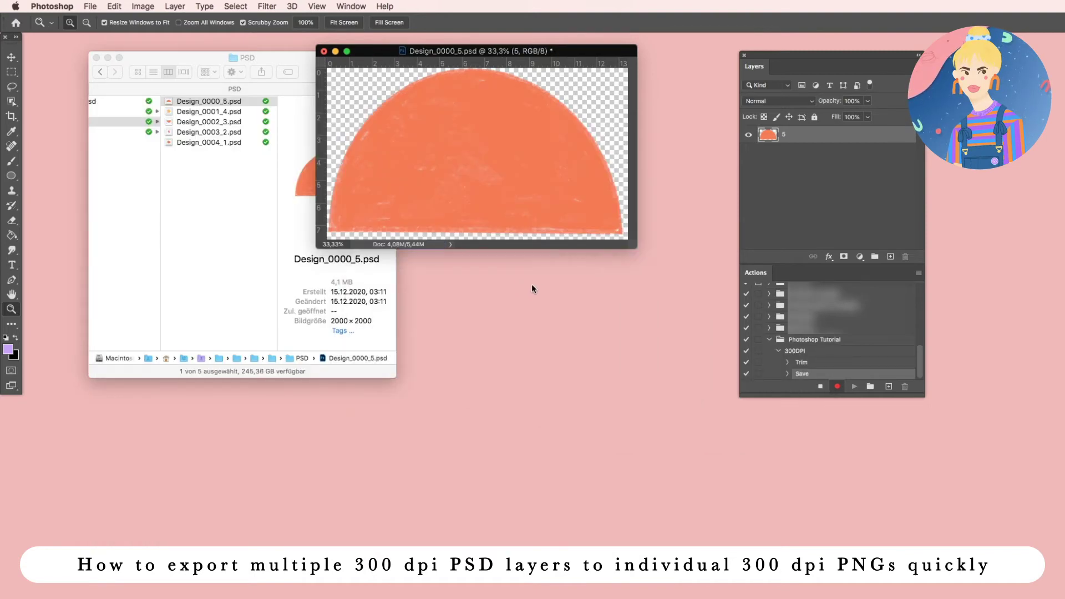
Close Design_0000_5.psd without saving, stop recording, and view the PNG folder in Finder
click(324, 52)
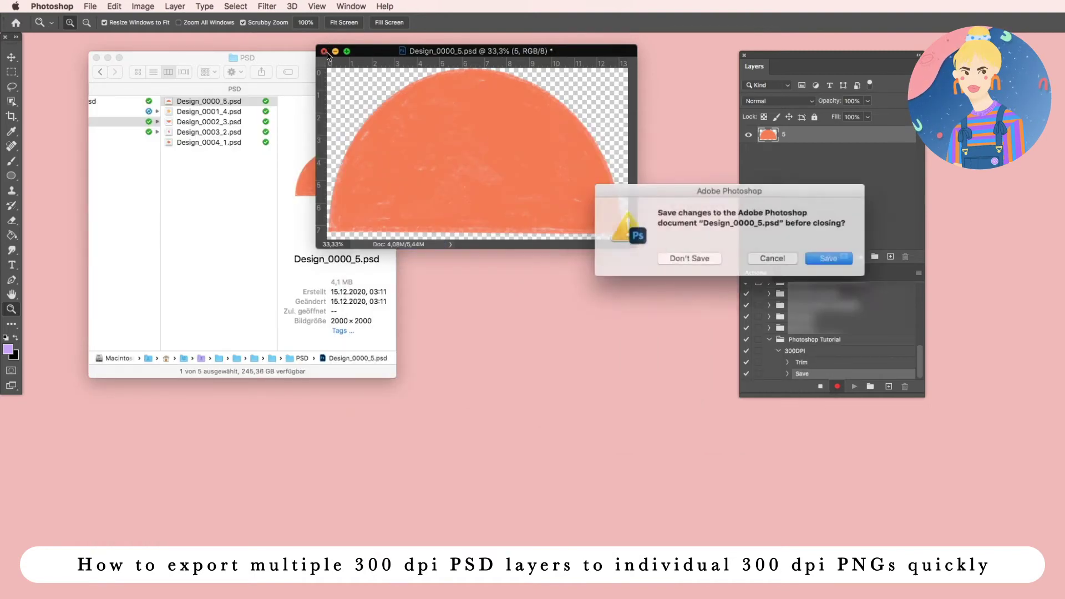
click(682, 258)
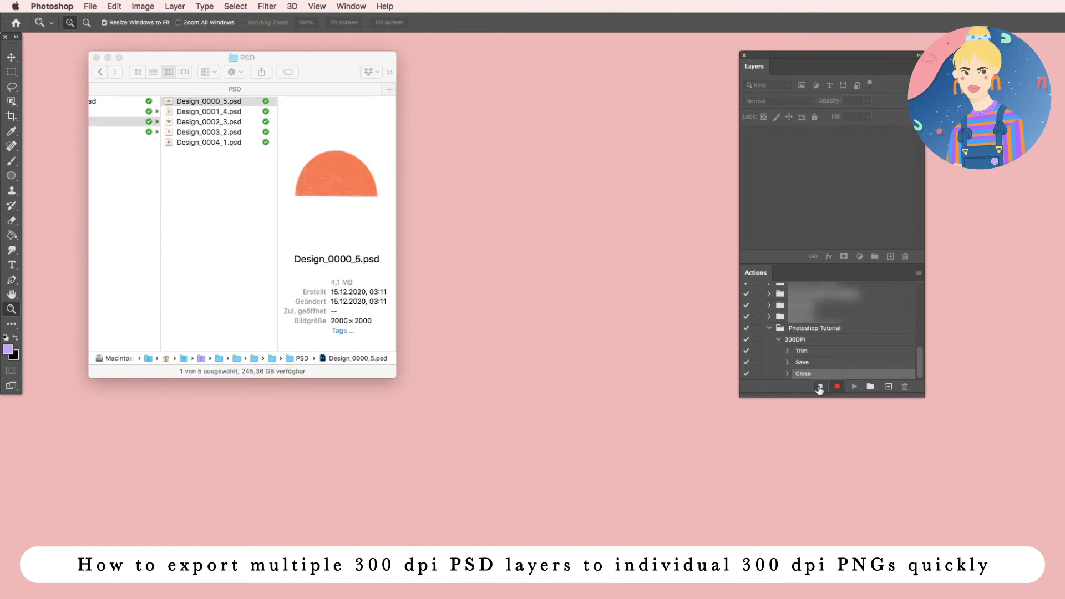
click(820, 389)
drag(392, 377, 493, 398)
click(175, 112)
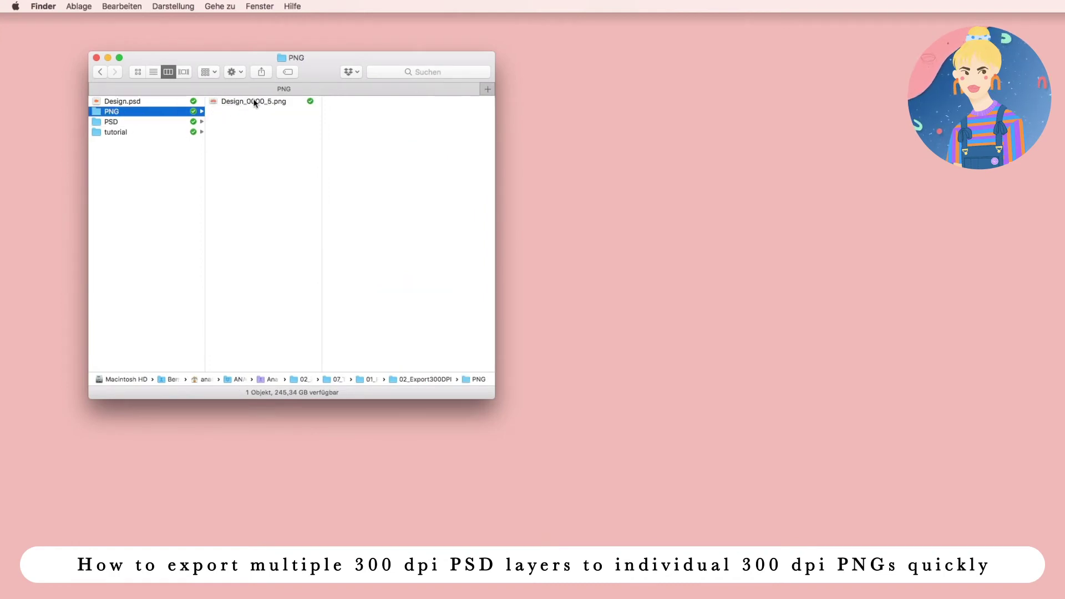
Open Design_0000_5.png and check its size and resolution in Image Size, then close it
click(391, 223)
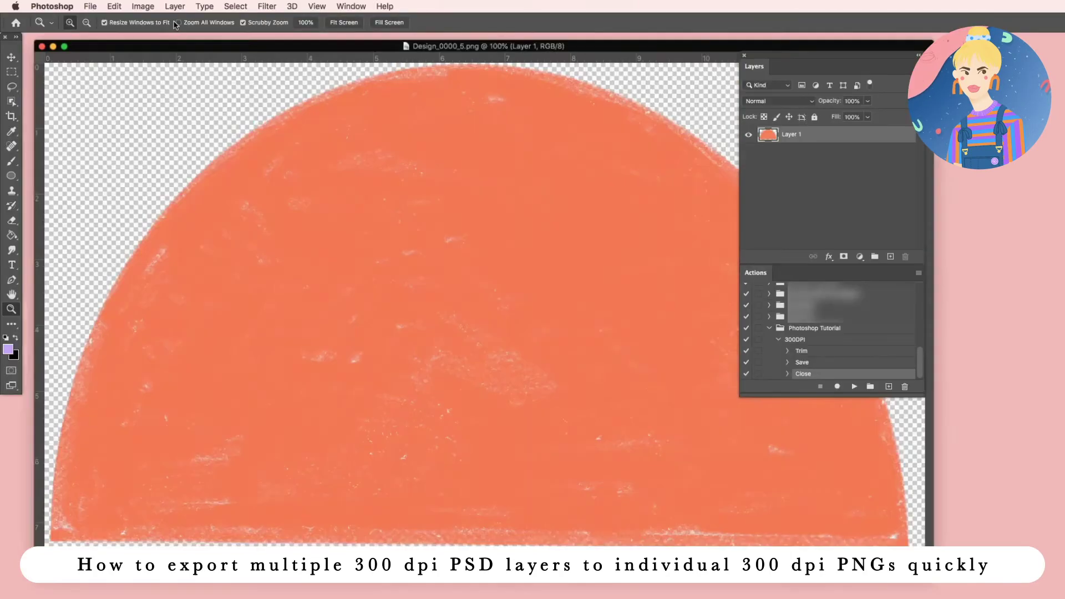
click(148, 7)
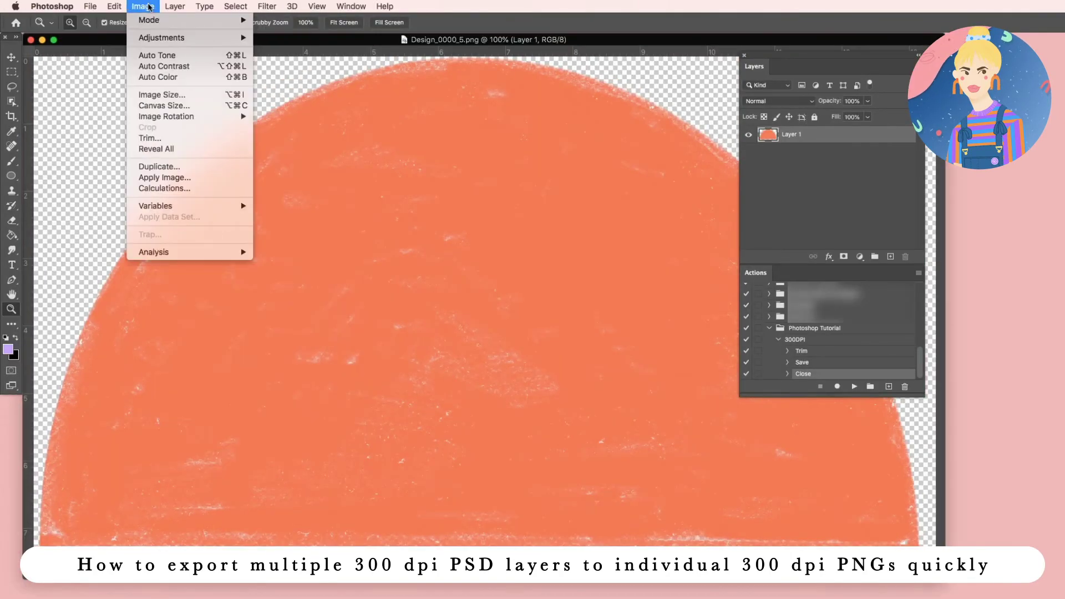
click(164, 94)
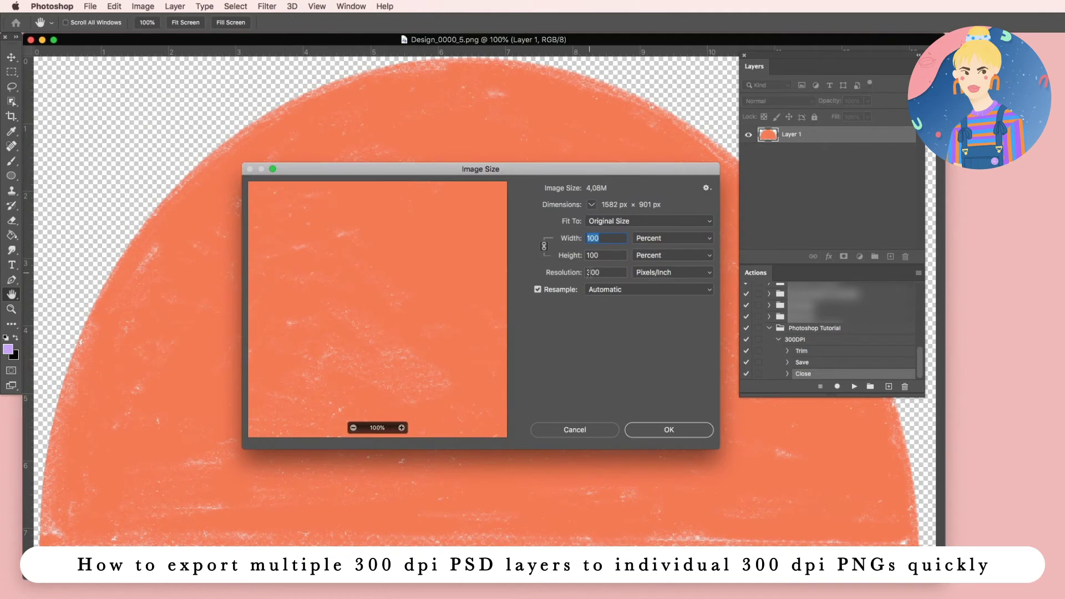
click(576, 429)
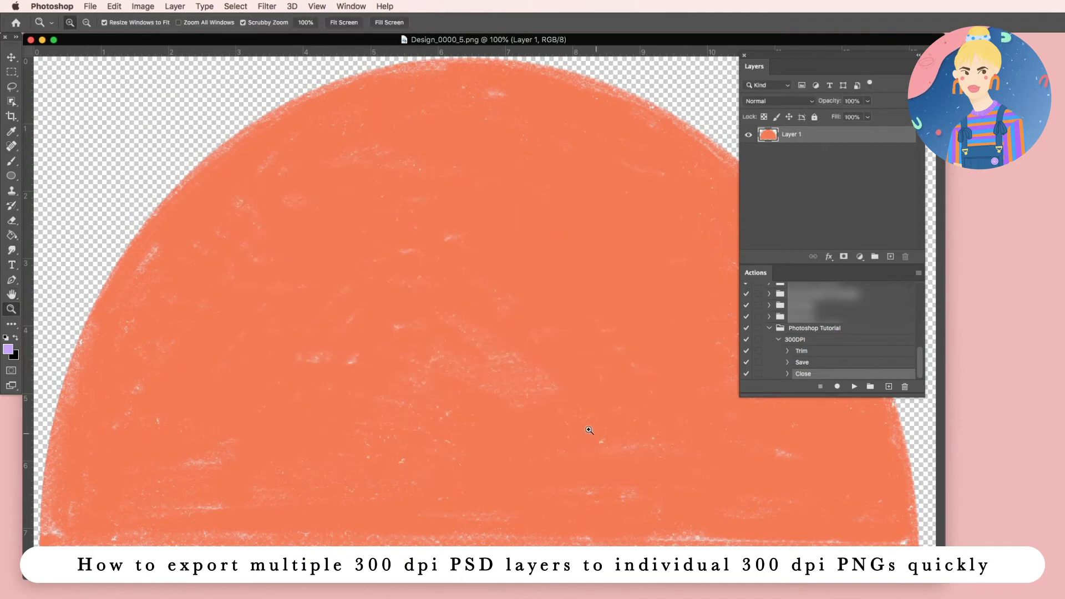
click(30, 41)
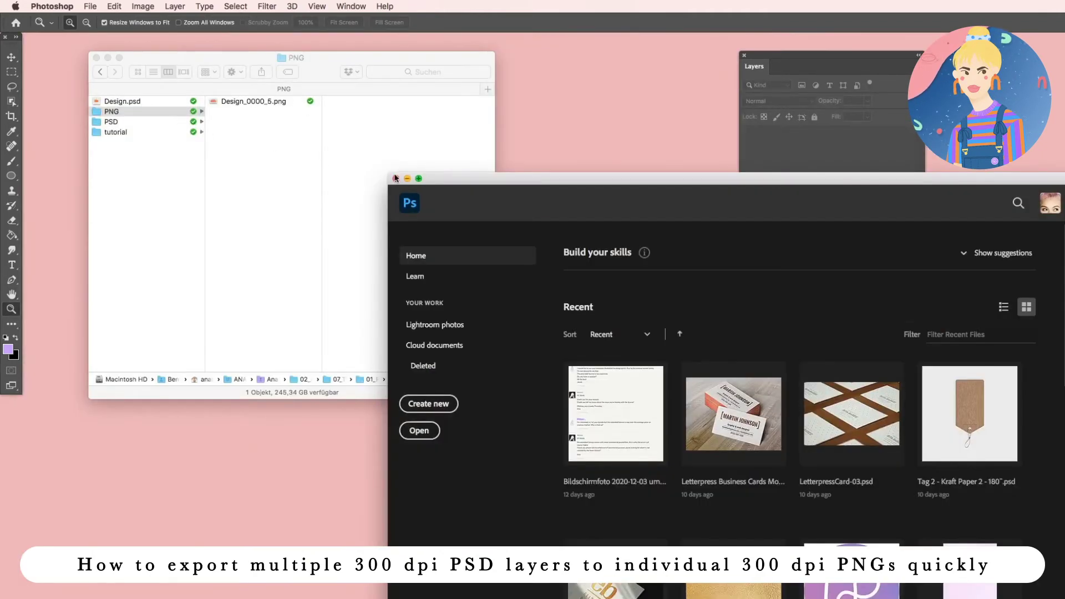
click(368, 170)
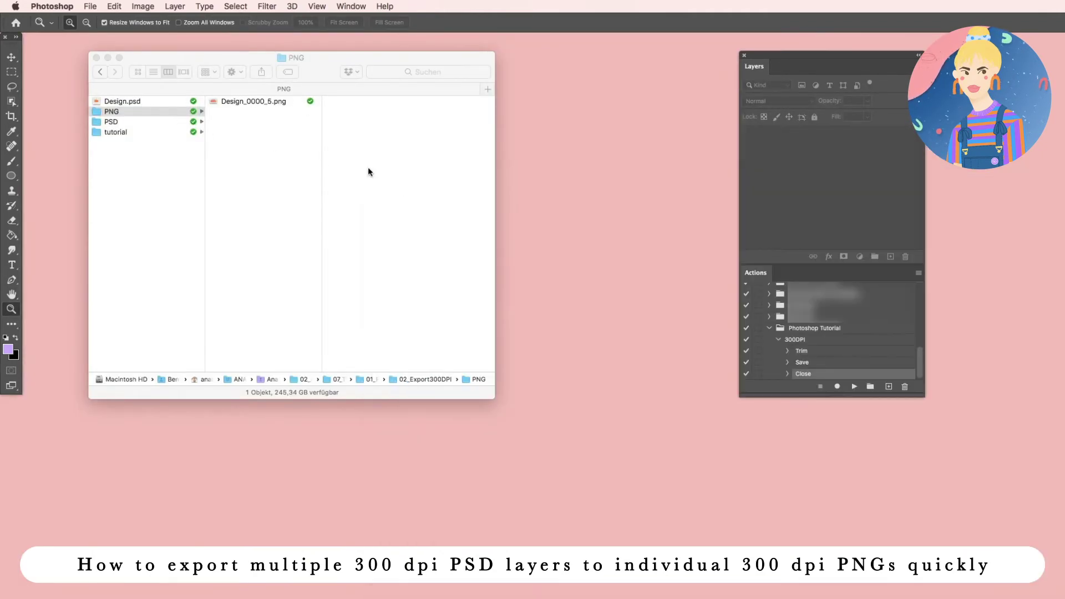
Move the test Design_0000_5.png from the PNG folder to the Trash
right_click(245, 100)
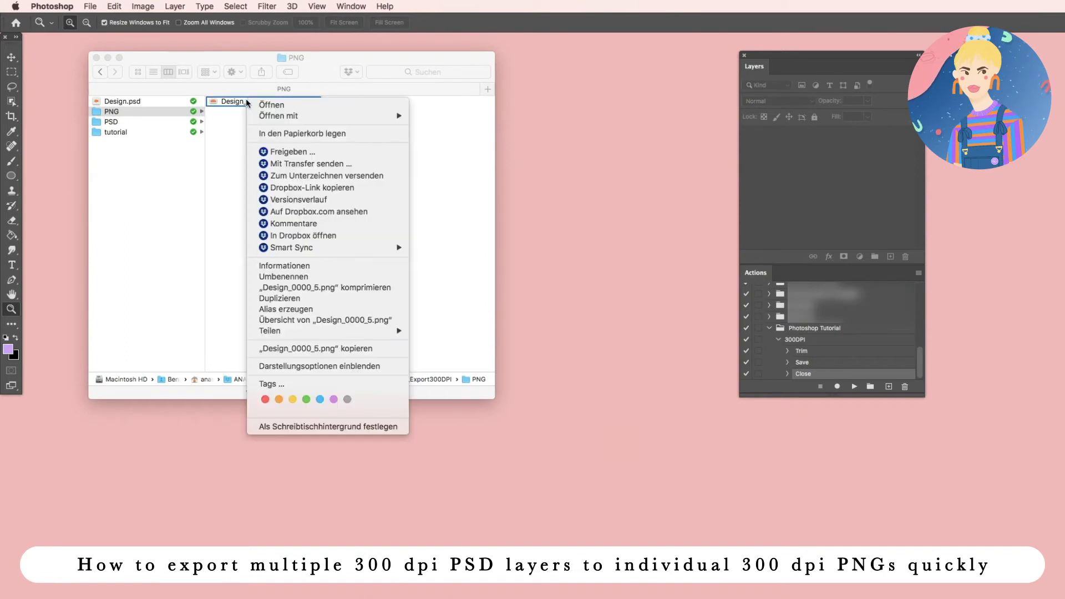
click(287, 134)
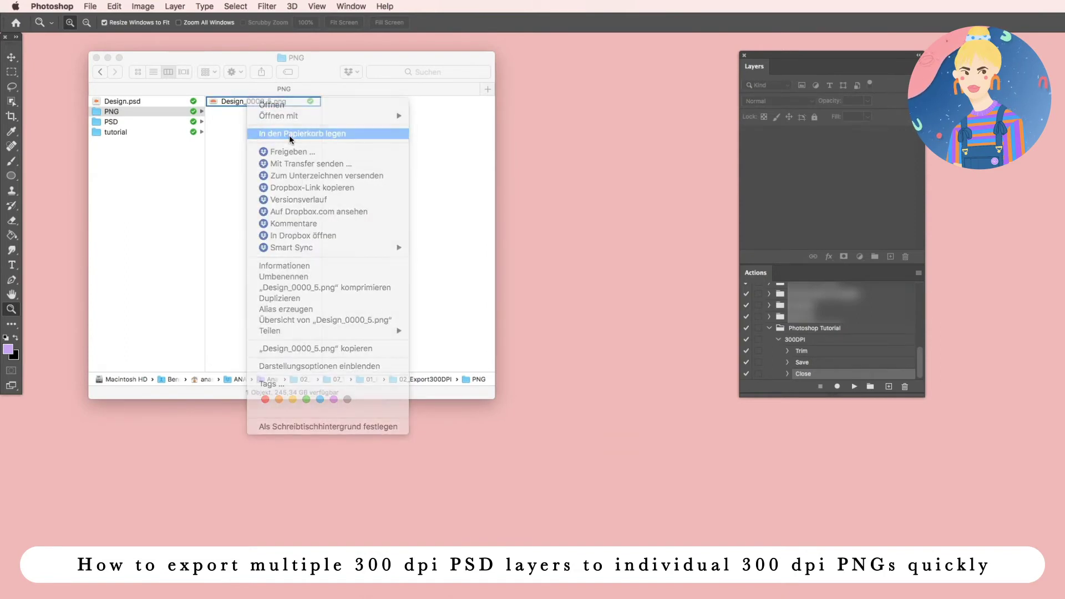
click(89, 6)
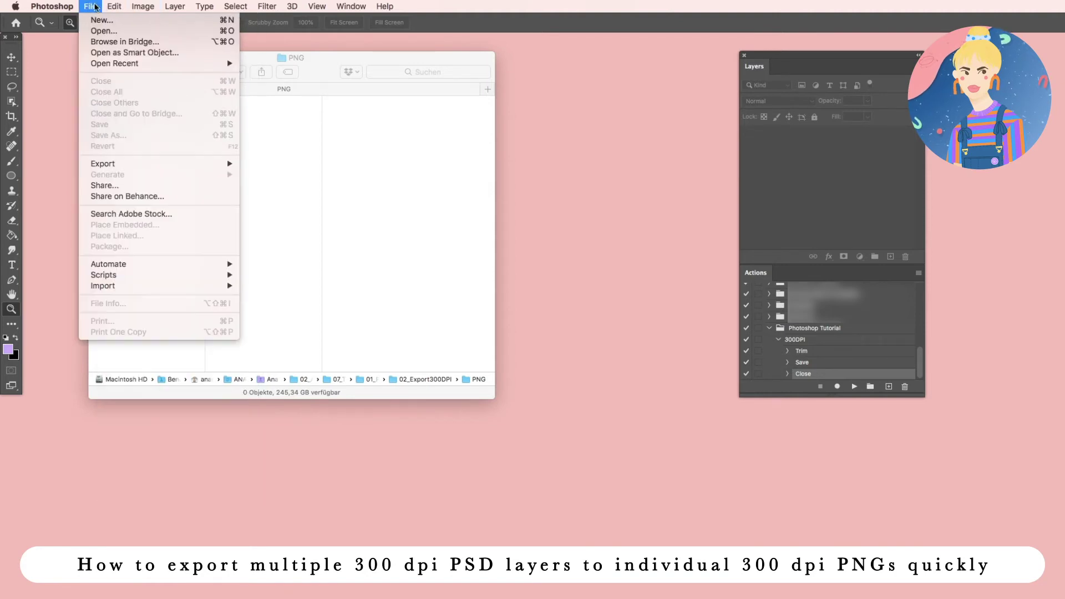
Batch-run the 300DPI action with the PSD folder as source via File > Automate > Batch
mouse_move(134, 269)
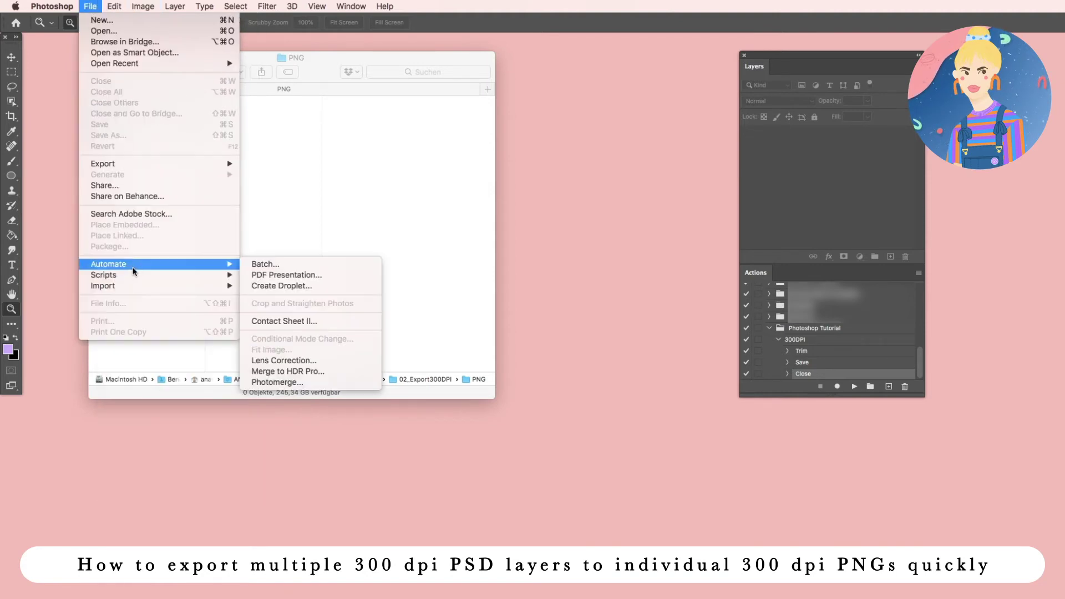
click(280, 265)
drag(440, 221, 319, 213)
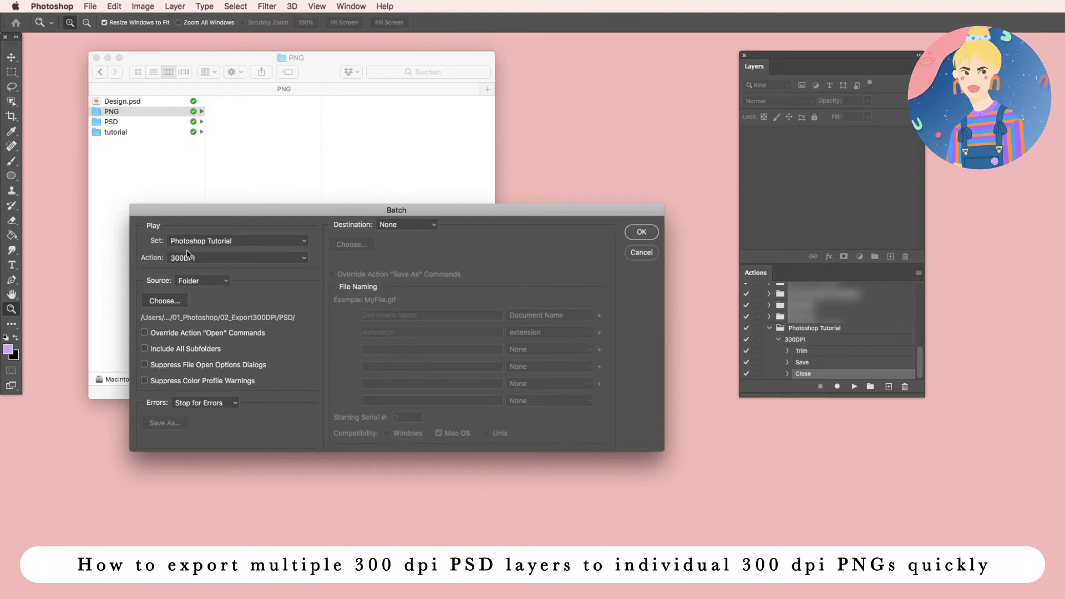
click(165, 301)
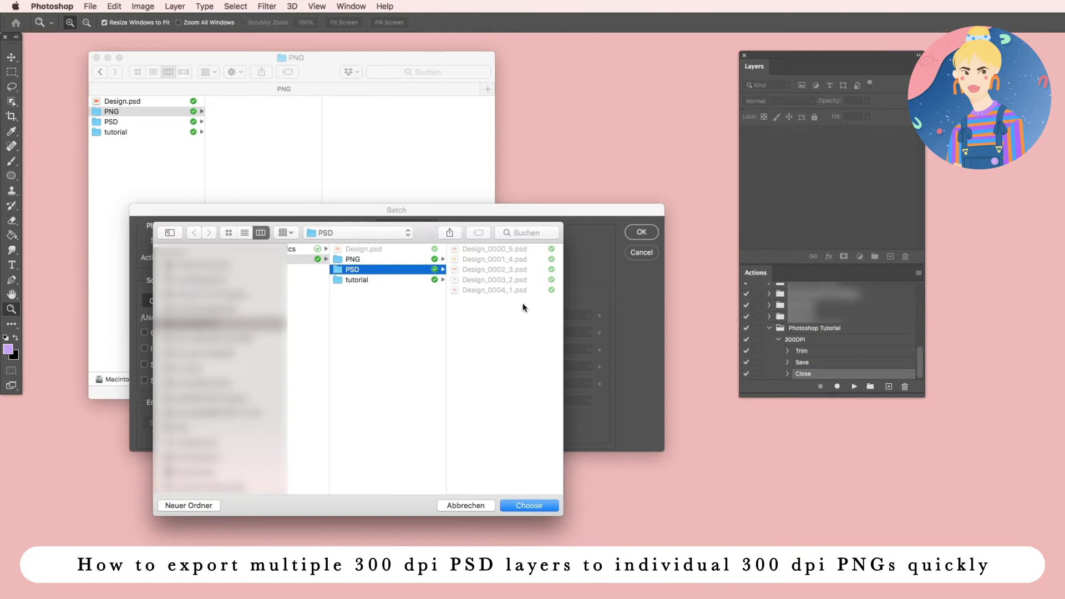
click(527, 506)
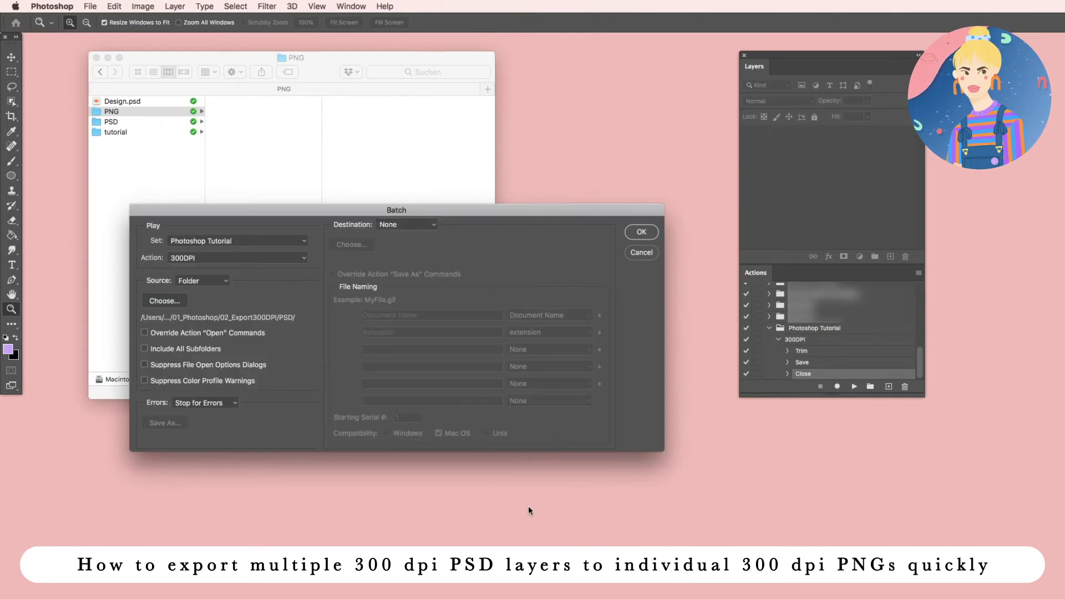
click(640, 233)
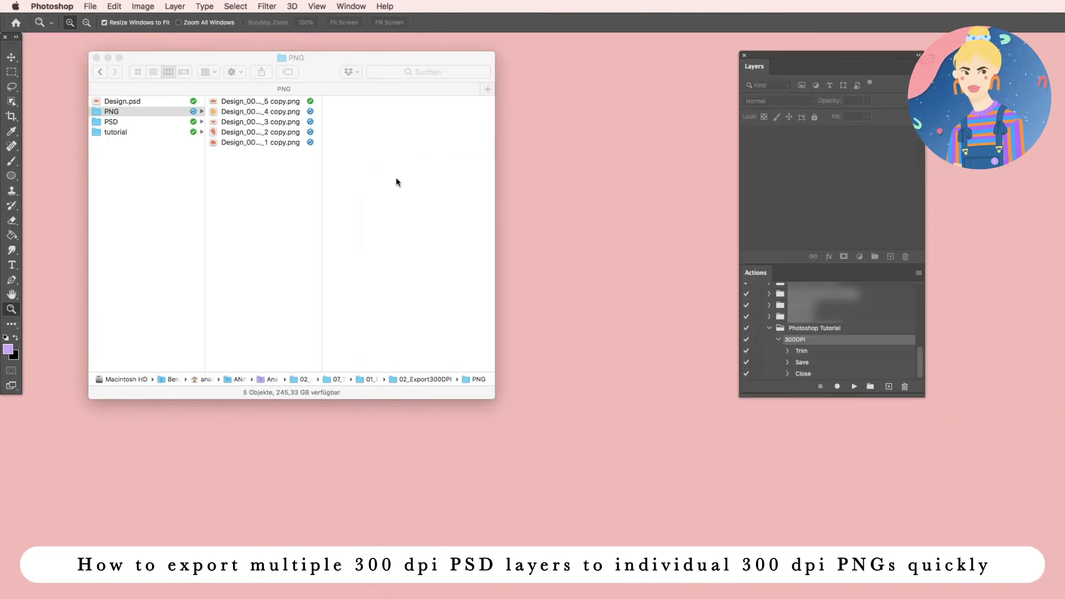
Open Design_0002_3 copy.png in Photoshop and confirm its 300 dpi resolution in Image Size
click(396, 179)
click(276, 123)
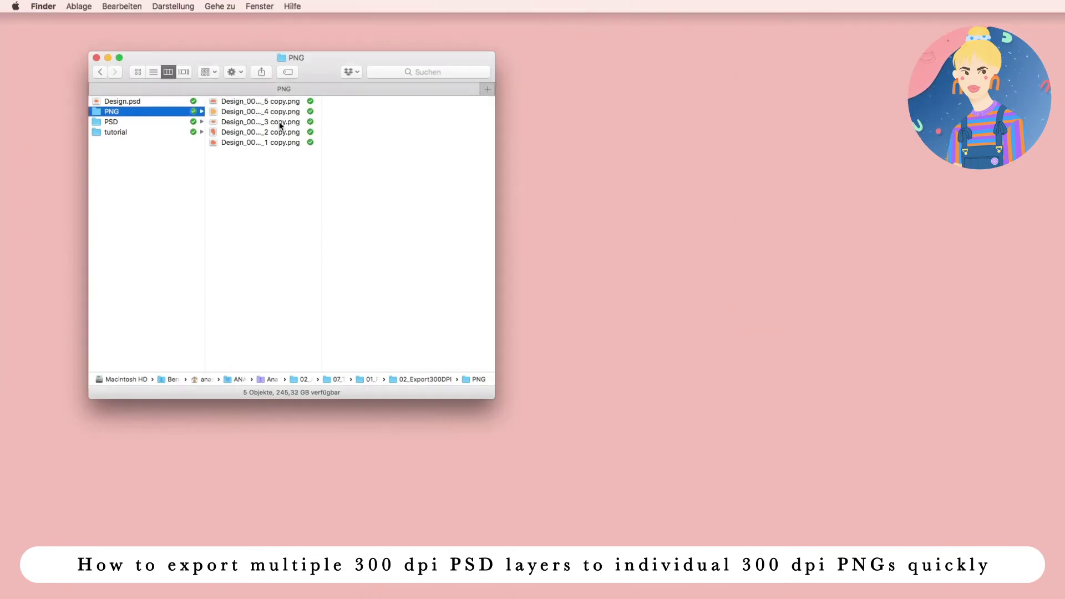
click(281, 122)
drag(250, 119, 507, 587)
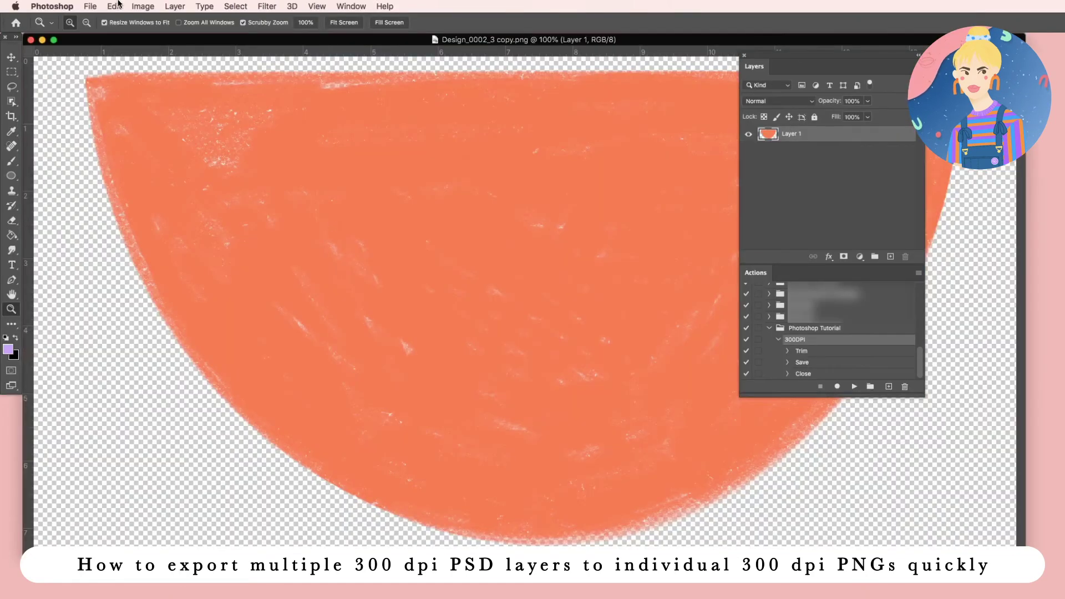
click(88, 6)
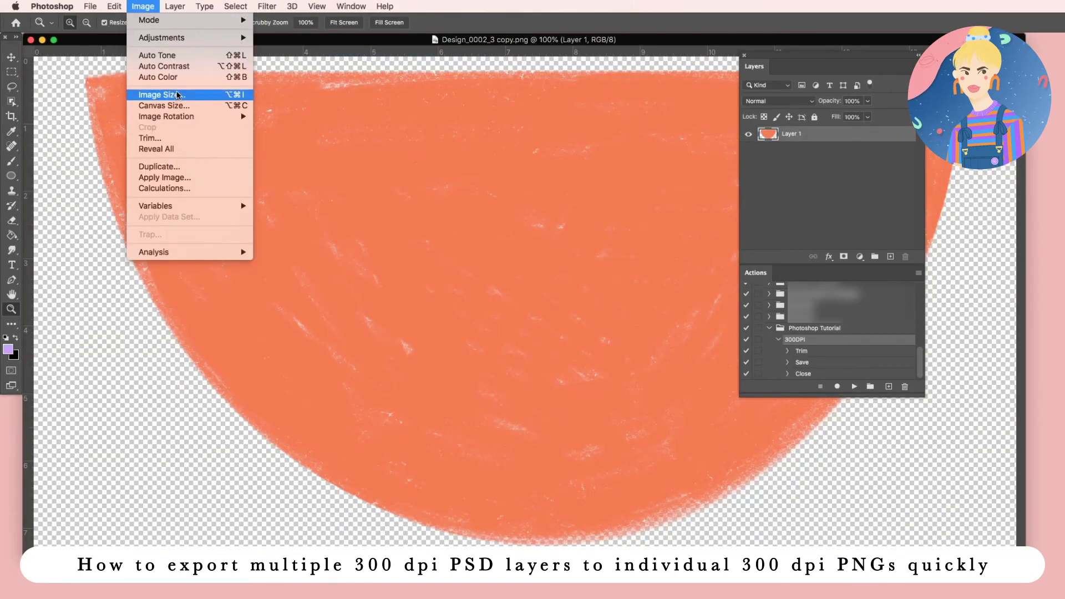
click(175, 96)
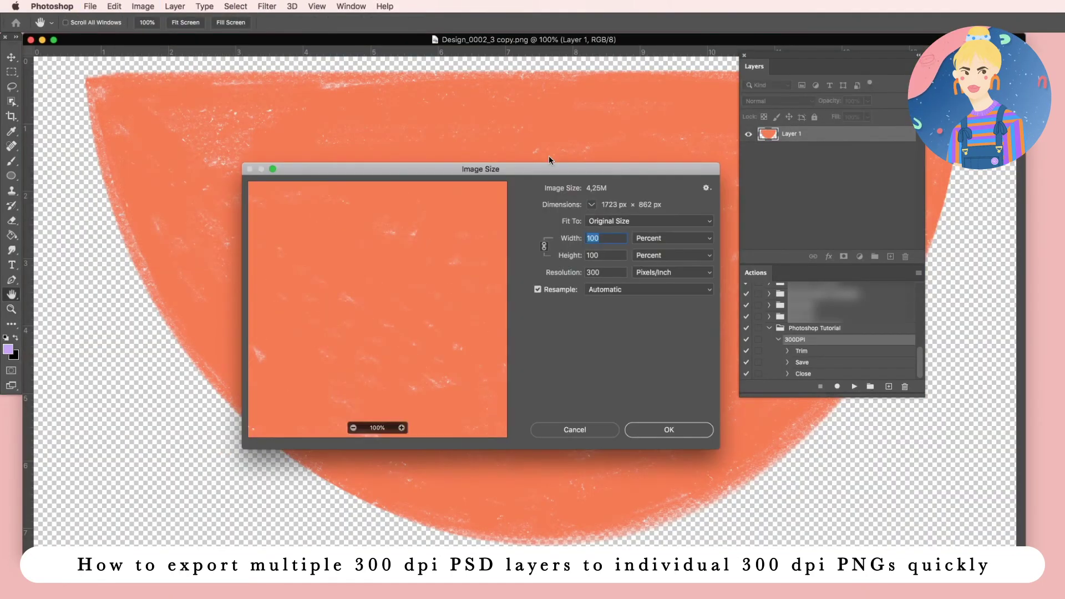
click(574, 429)
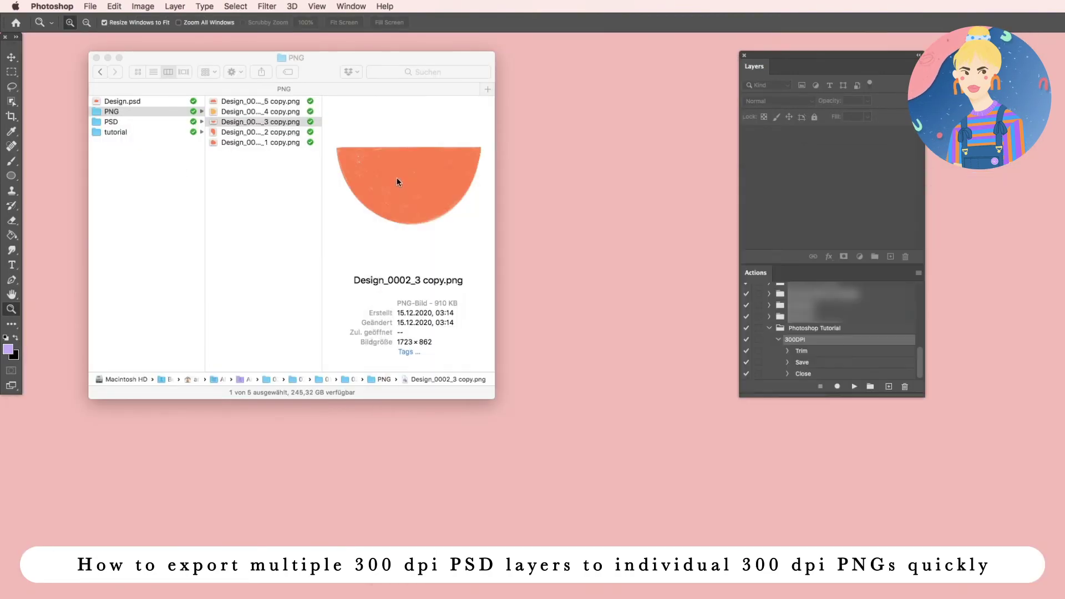
click(239, 168)
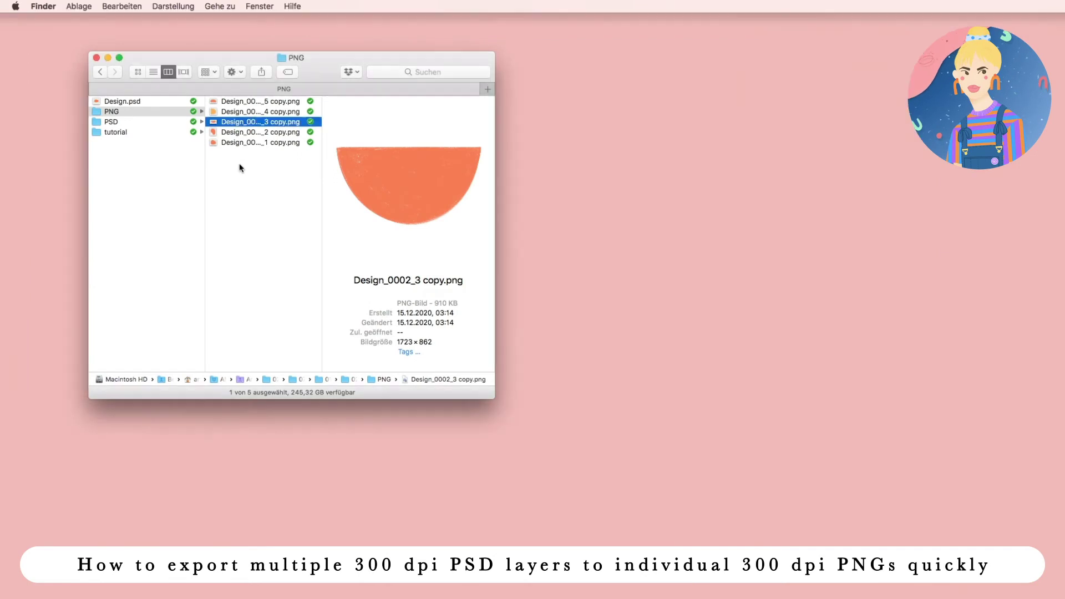
Quick Look Design_0003_2 copy.png, then widen the Finder file list to show full names
click(258, 132)
key(space)
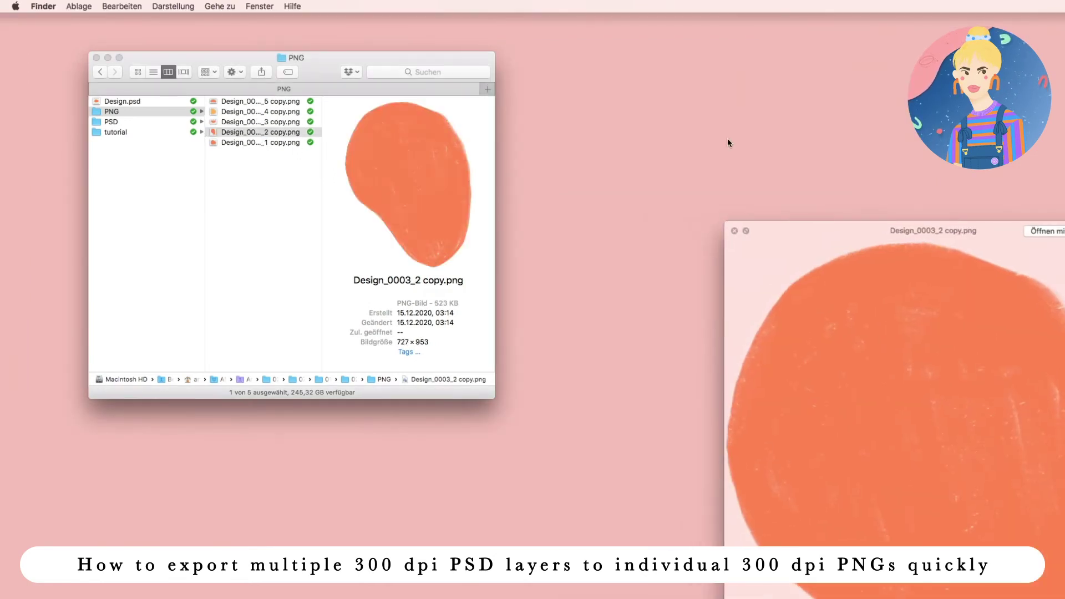
drag(820, 231, 401, 129)
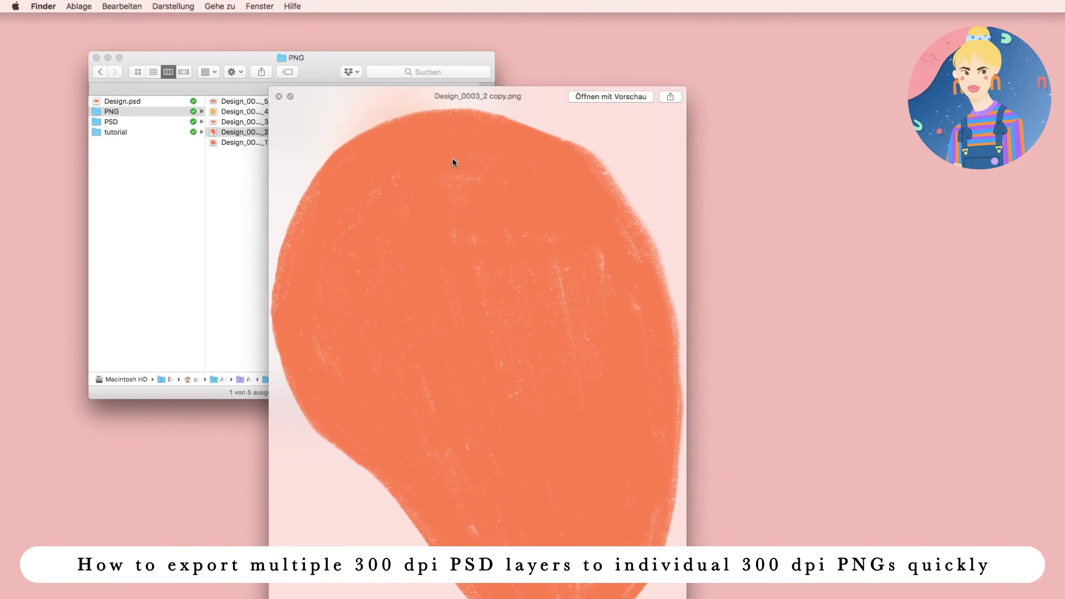
key(space)
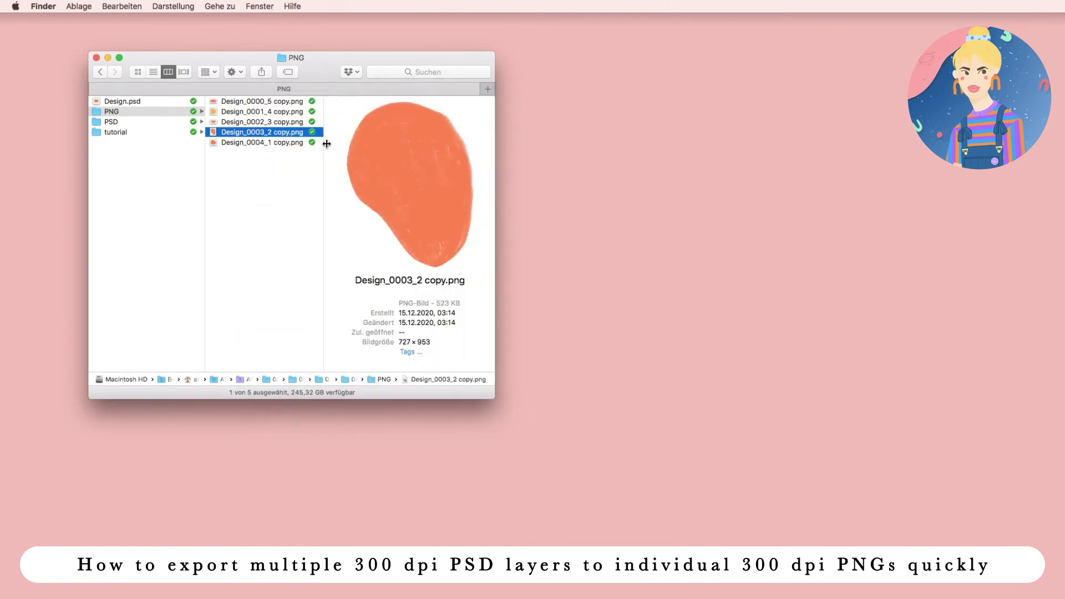
drag(321, 144, 362, 143)
click(295, 103)
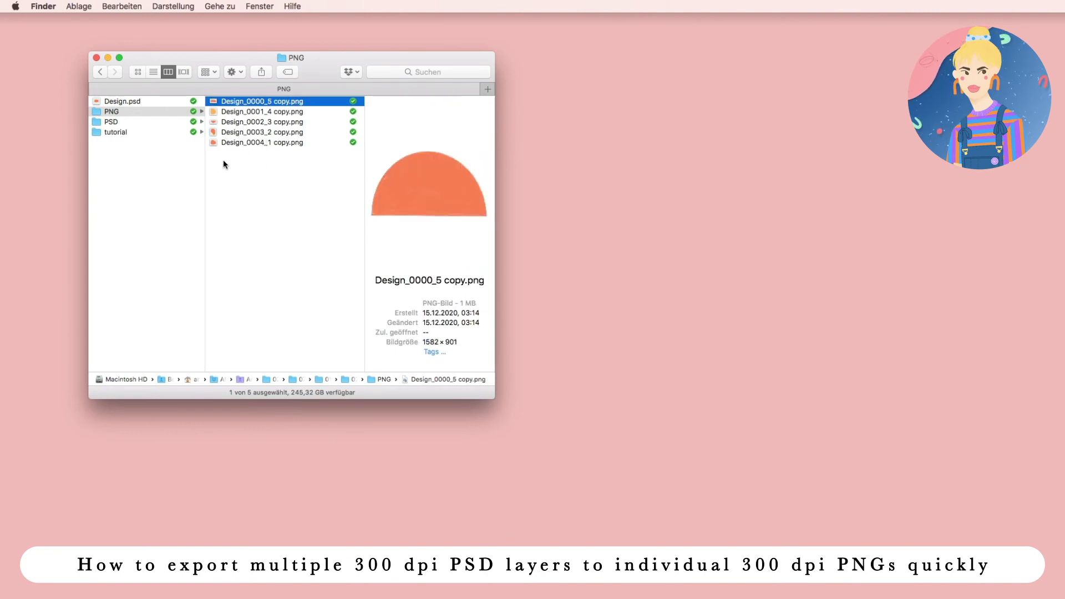
Batch-rename the five PNGs using Name mit Index, prefix Abstract_ starting at 1
shift+click(258, 143)
right_click(260, 132)
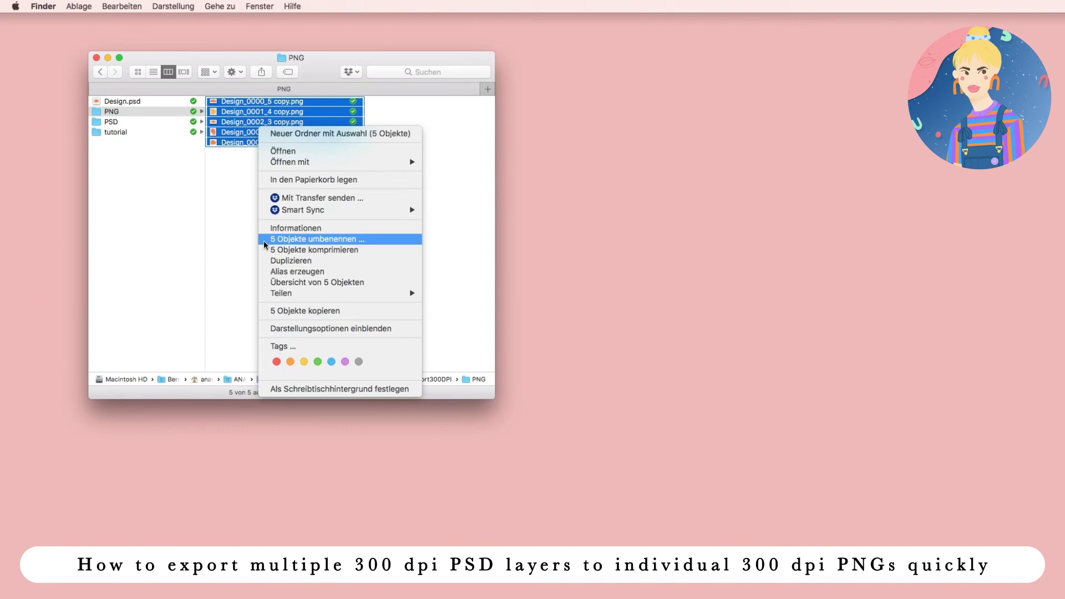
click(315, 240)
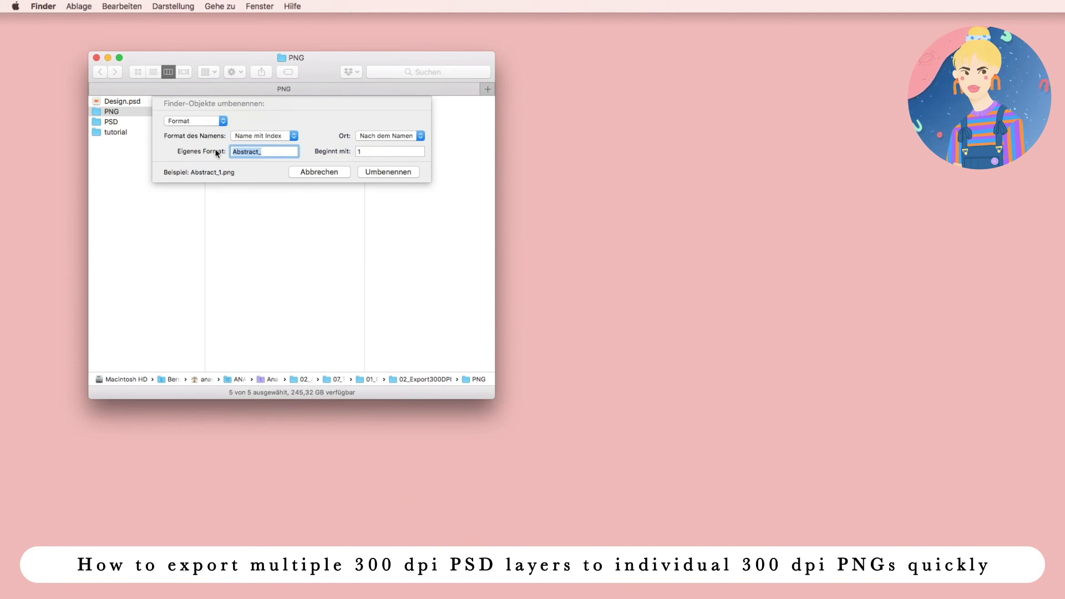
click(381, 172)
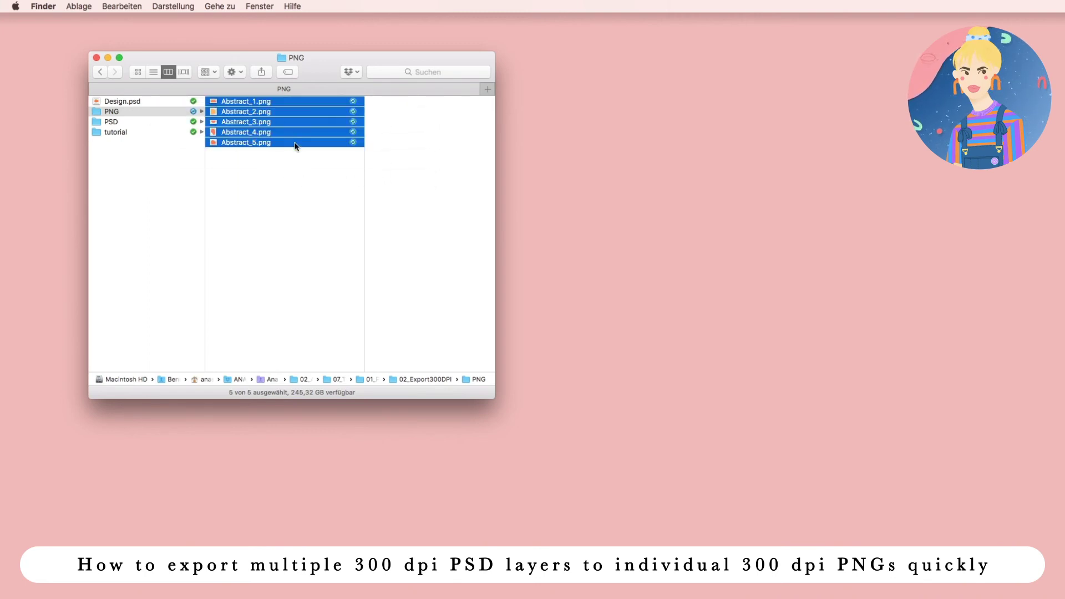
key(super+Tab)
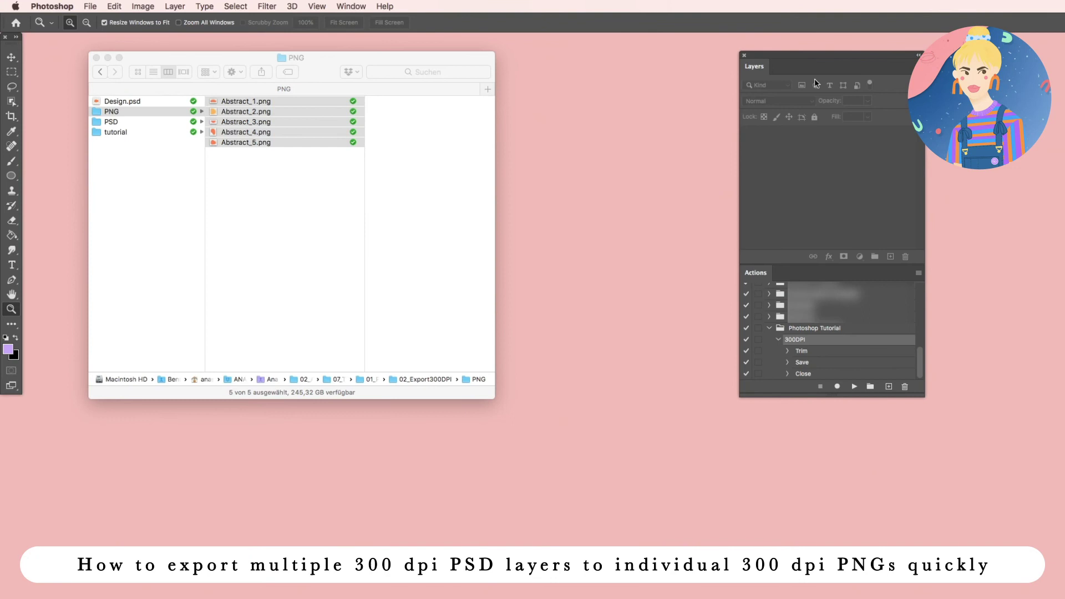